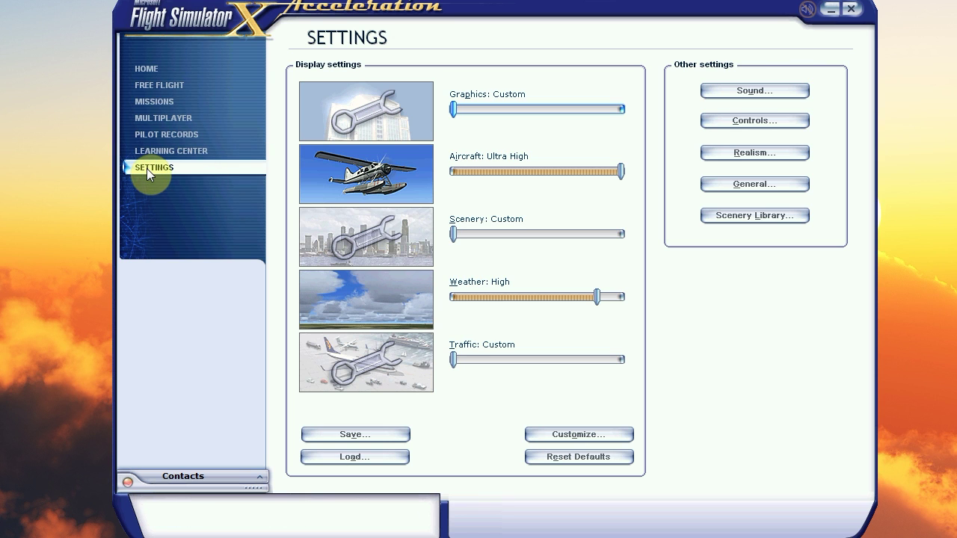
- Open the detailed Settings - Display dialog from the Flight Simulator X Settings page
click(565, 435)
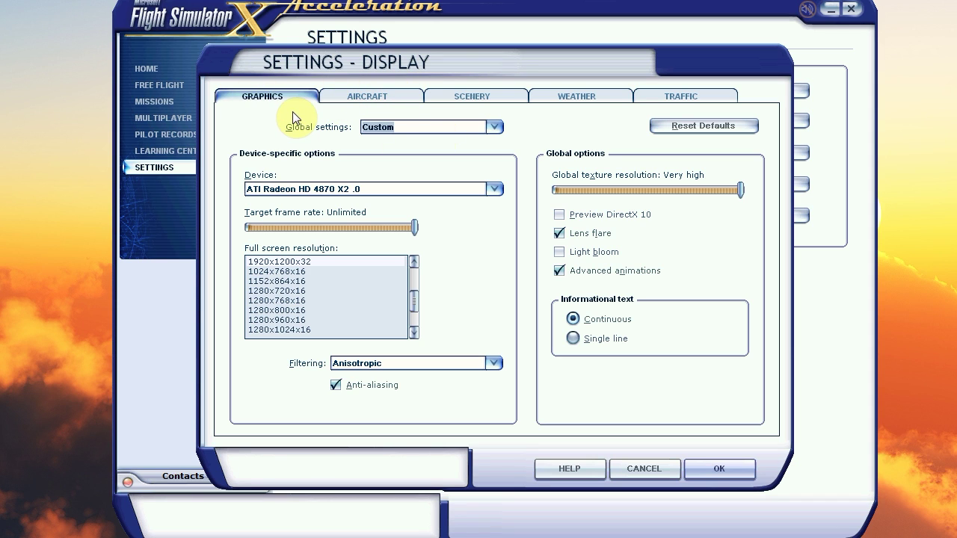
- Browse the video cards, briefly trying the .1 card and 1920x1200x16, then return to the .0 card
click(360, 189)
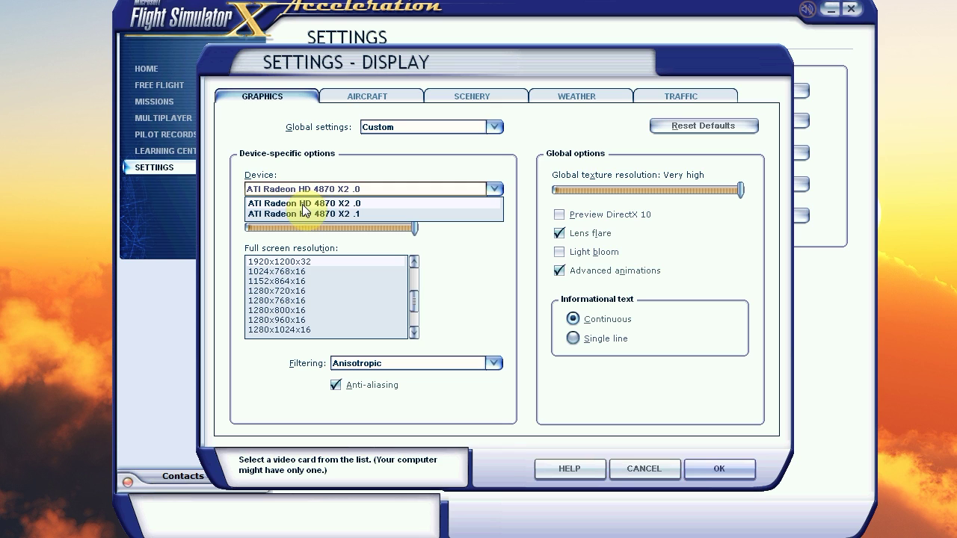
click(357, 203)
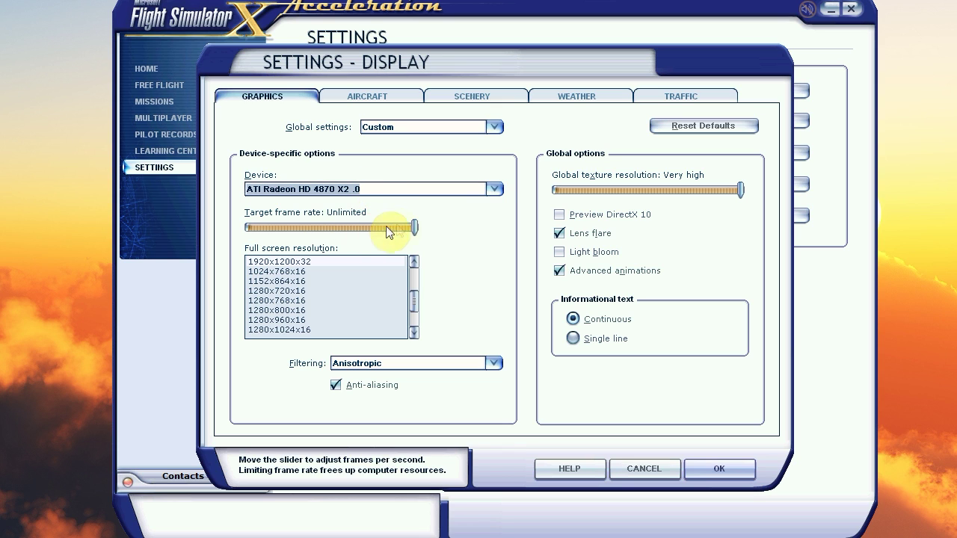
click(381, 189)
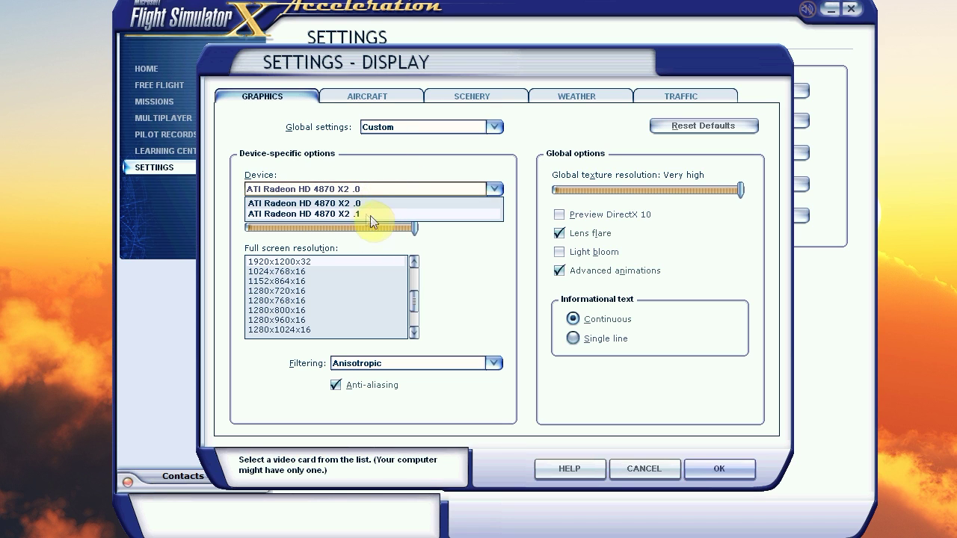
click(361, 213)
click(287, 330)
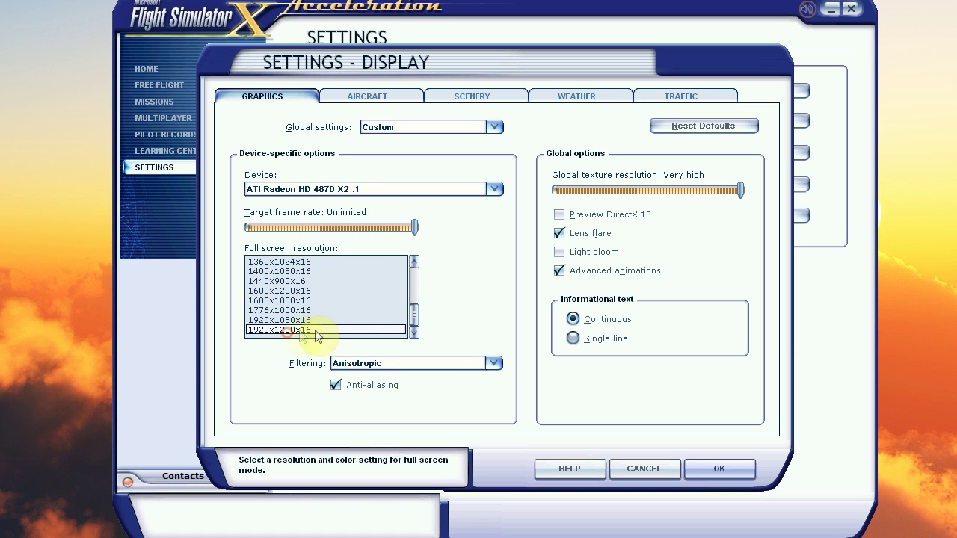
click(367, 189)
click(332, 203)
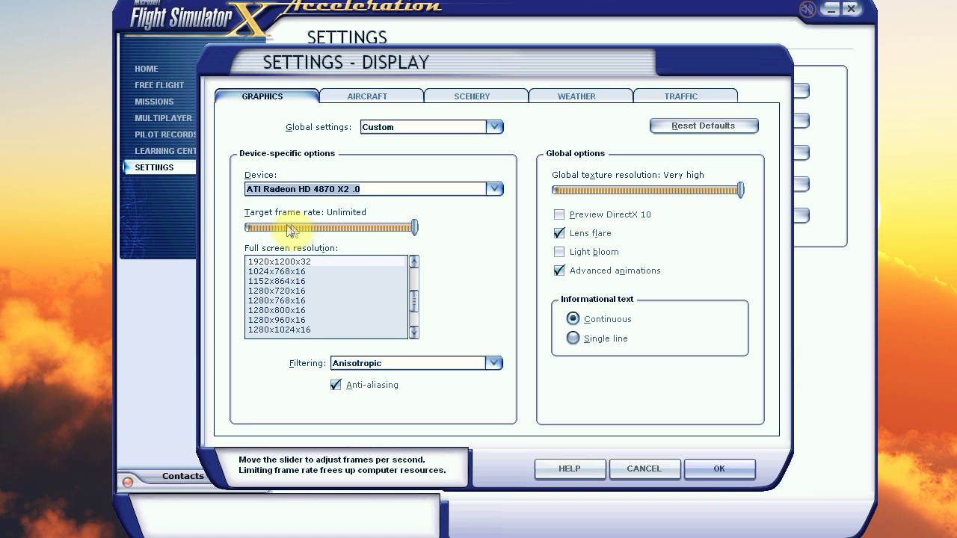
- Cap the target frame rate at 60, use 1920x1200x32 full-screen and keep Anisotropic filtering
drag(413, 228, 443, 237)
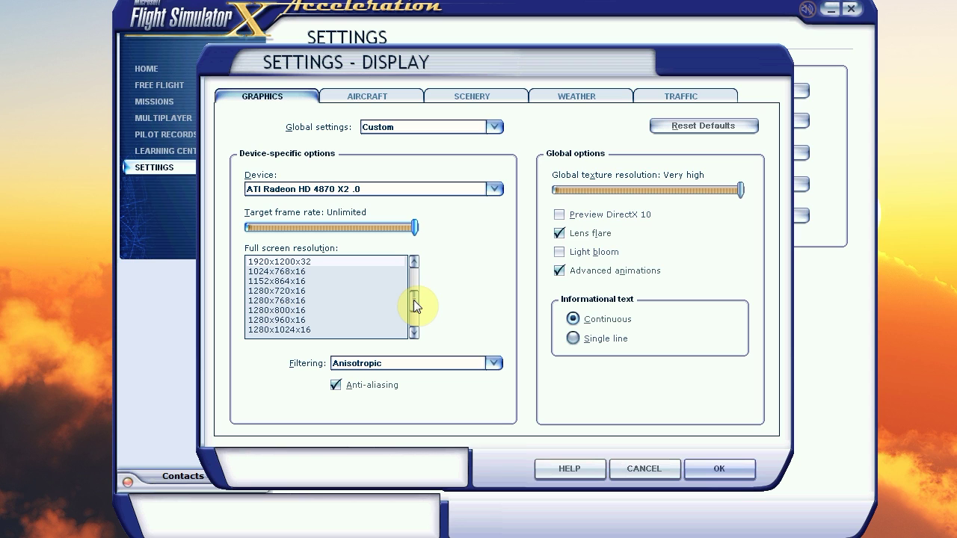
click(333, 263)
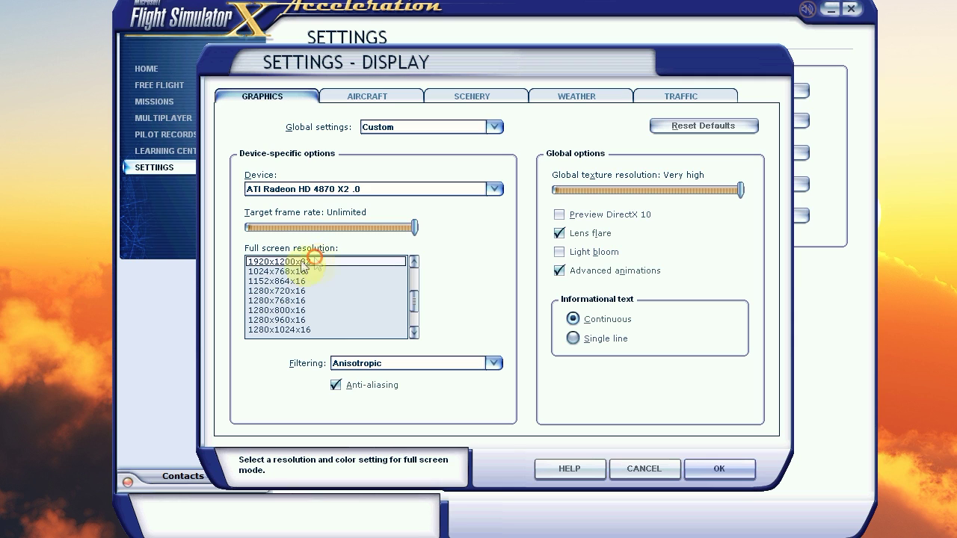
click(373, 363)
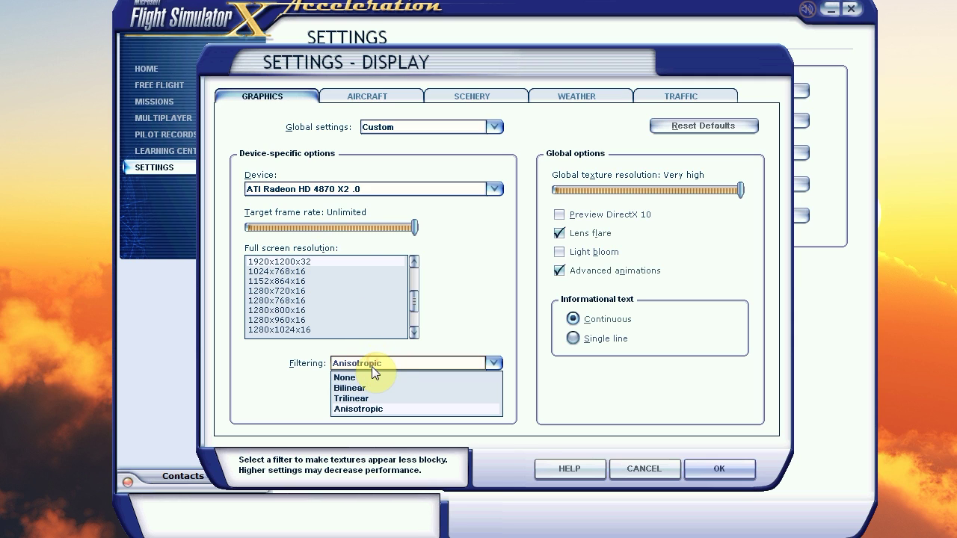
click(384, 364)
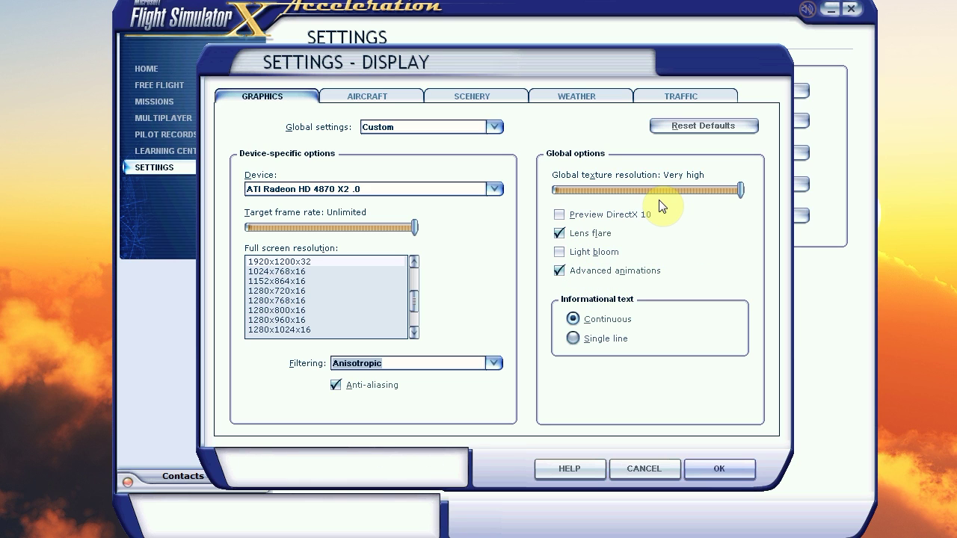
click(370, 95)
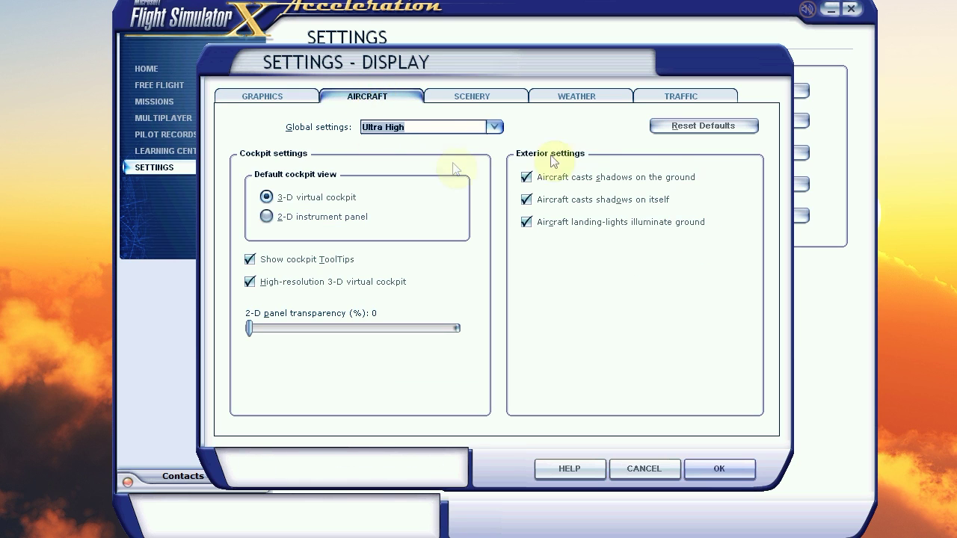
- On the Scenery tab, try 10 m mesh and 60 cm textures, then restore 1 m and 7 cm
click(463, 99)
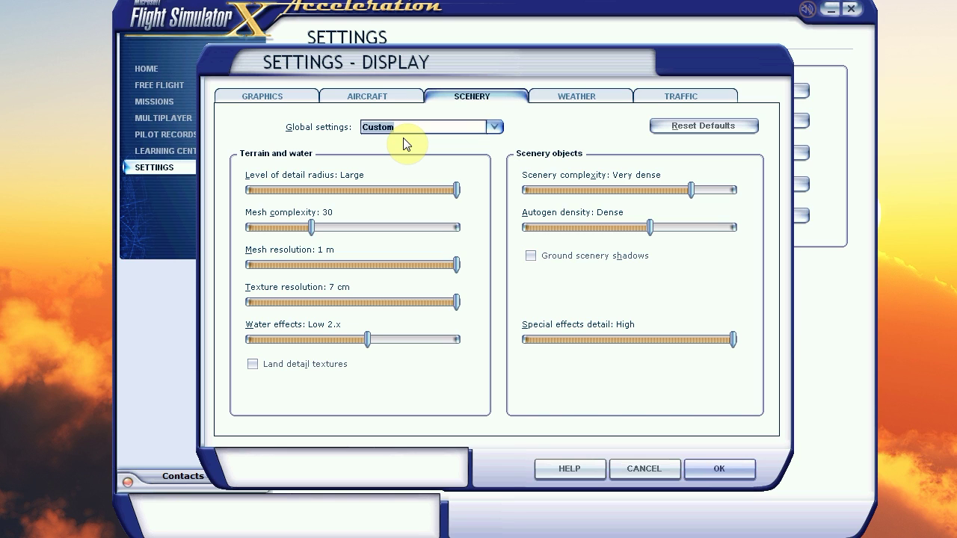
click(352, 266)
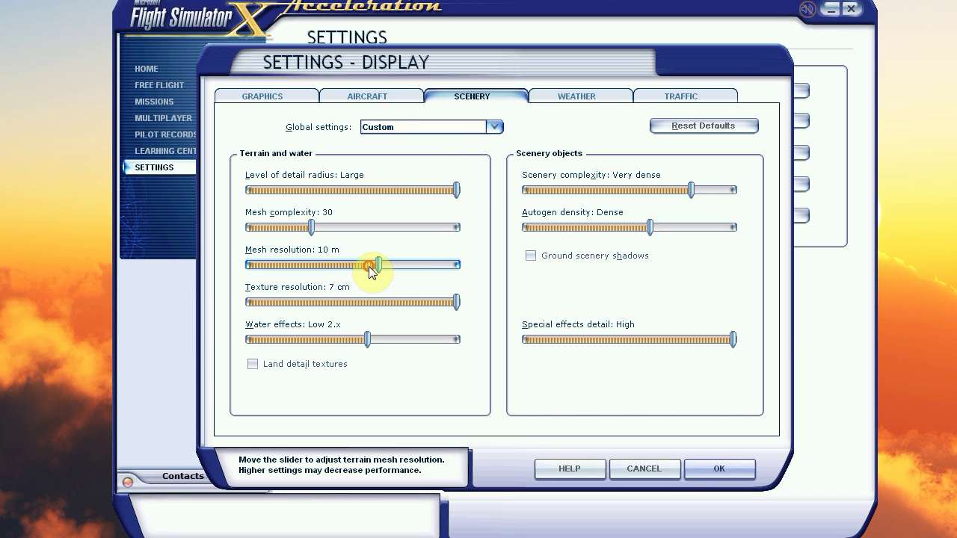
click(380, 302)
drag(373, 304, 515, 304)
click(458, 263)
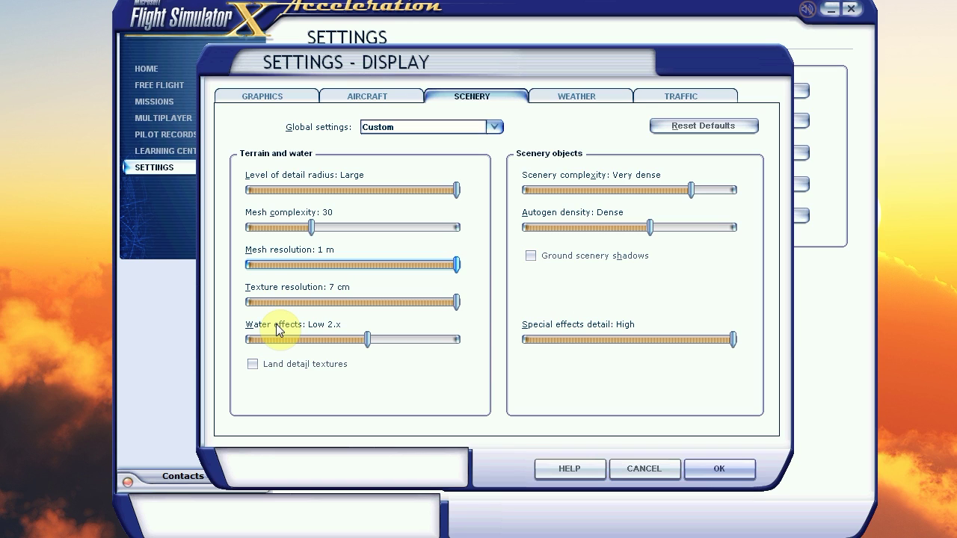
drag(417, 345, 468, 342)
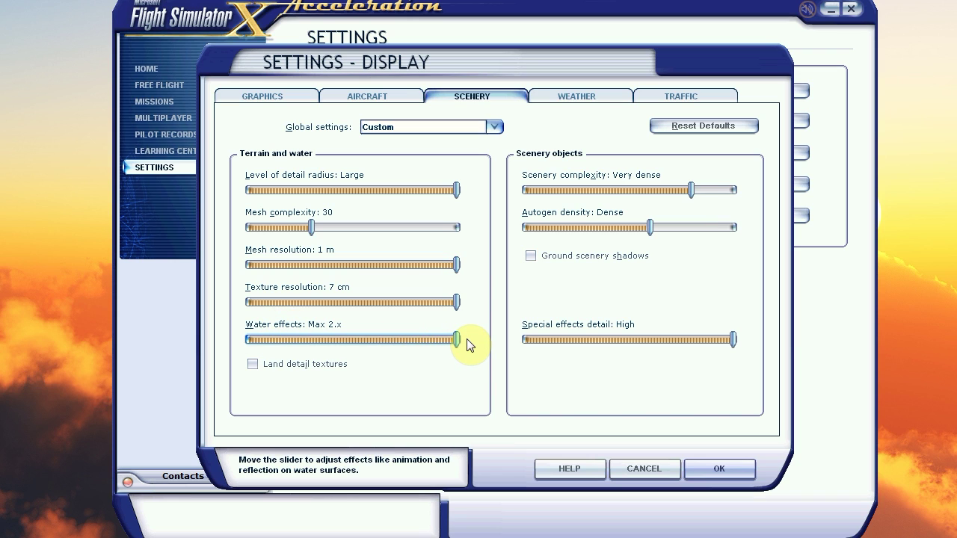
drag(468, 344, 376, 338)
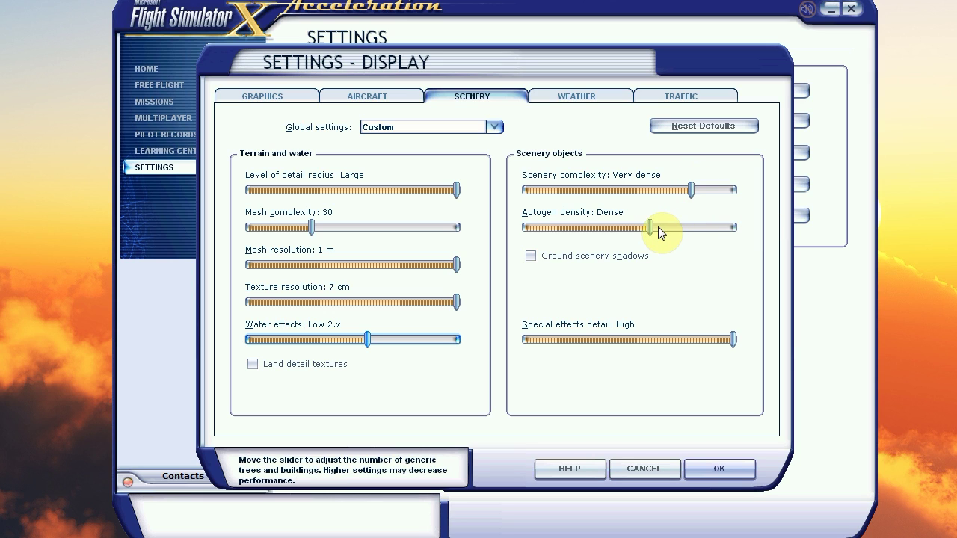
drag(658, 226, 699, 232)
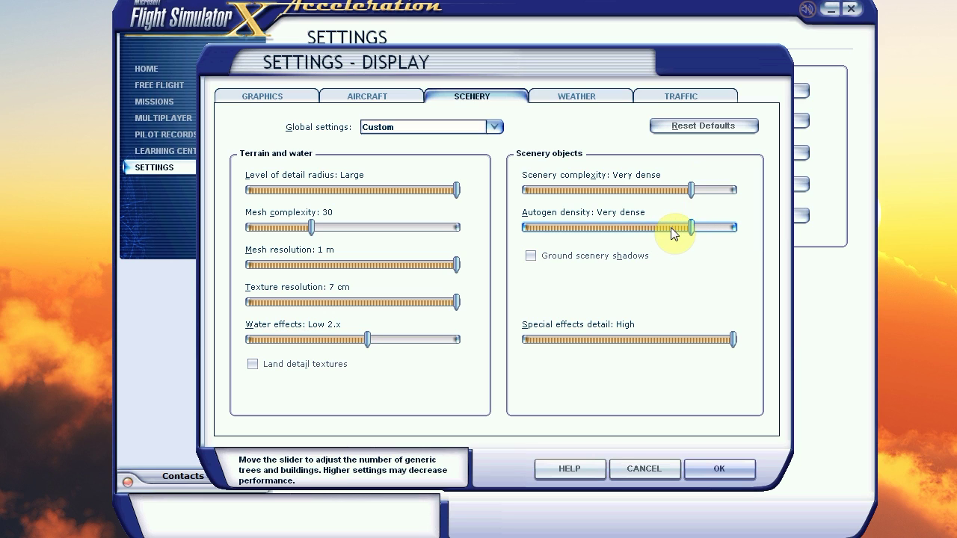
click(666, 229)
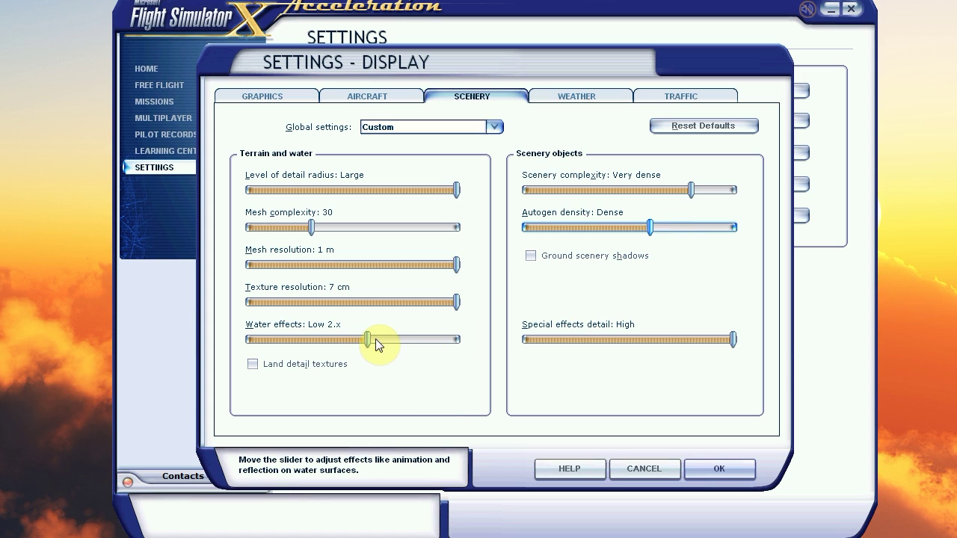
mouse_move(369, 340)
mouse_down()
mouse_move(446, 344)
mouse_move(474, 333)
mouse_move(362, 338)
mouse_up()
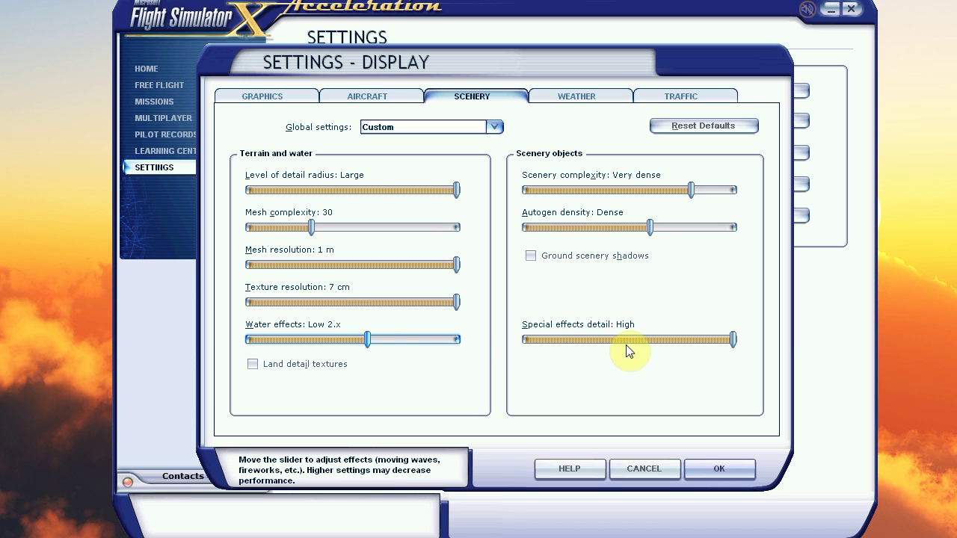
click(734, 341)
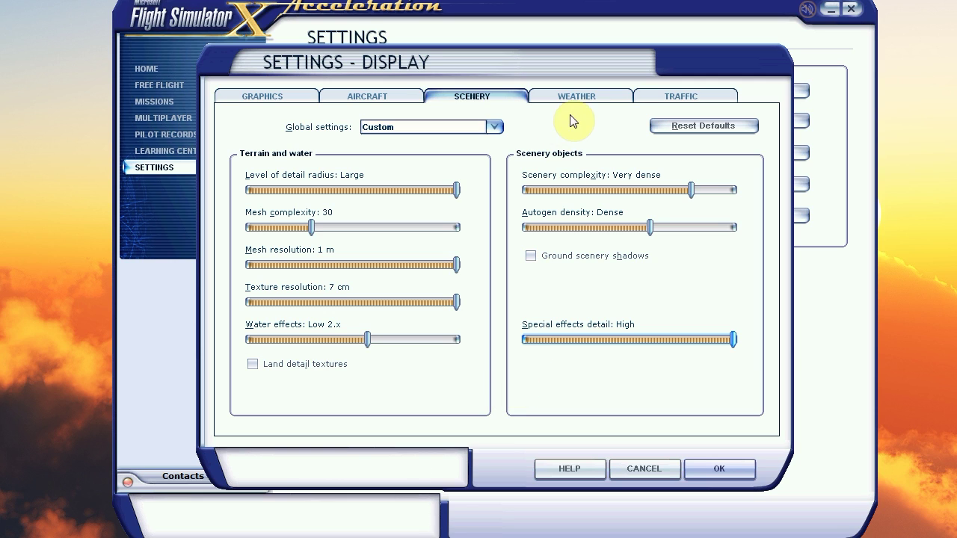
- Look over the Weather display options, then move on to the Traffic options
click(582, 100)
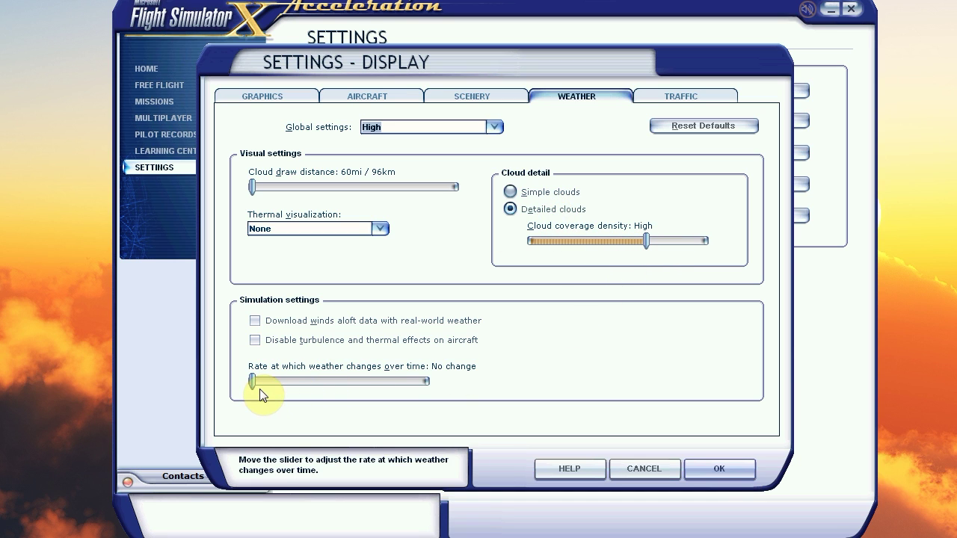
click(680, 95)
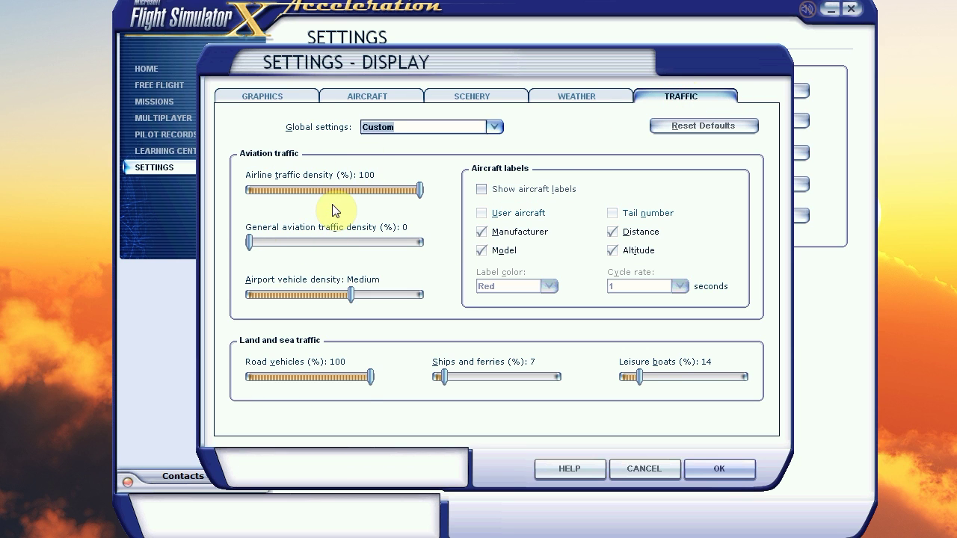
- Keep airline traffic at 100% and aircraft labels off, set leisure boats to 9%, and apply
drag(364, 191, 439, 200)
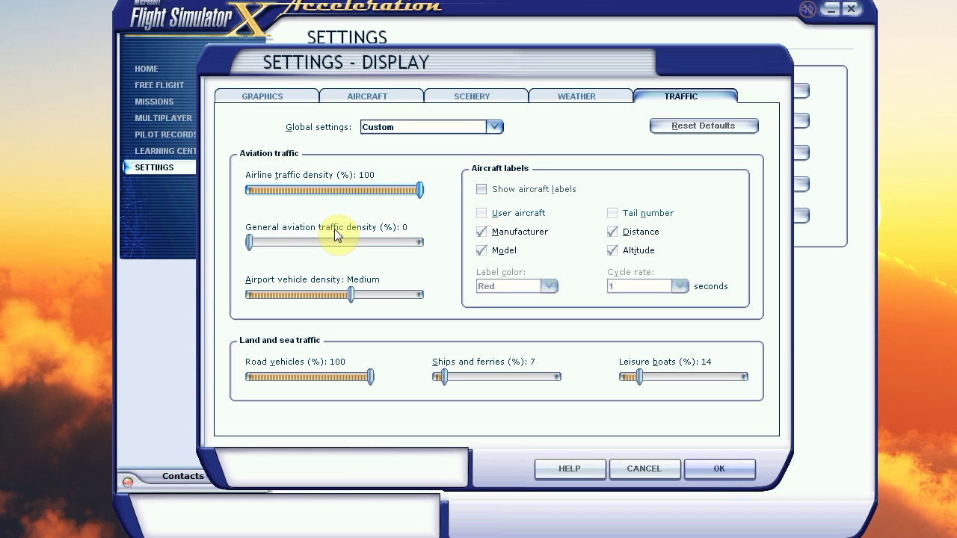
click(519, 189)
click(520, 191)
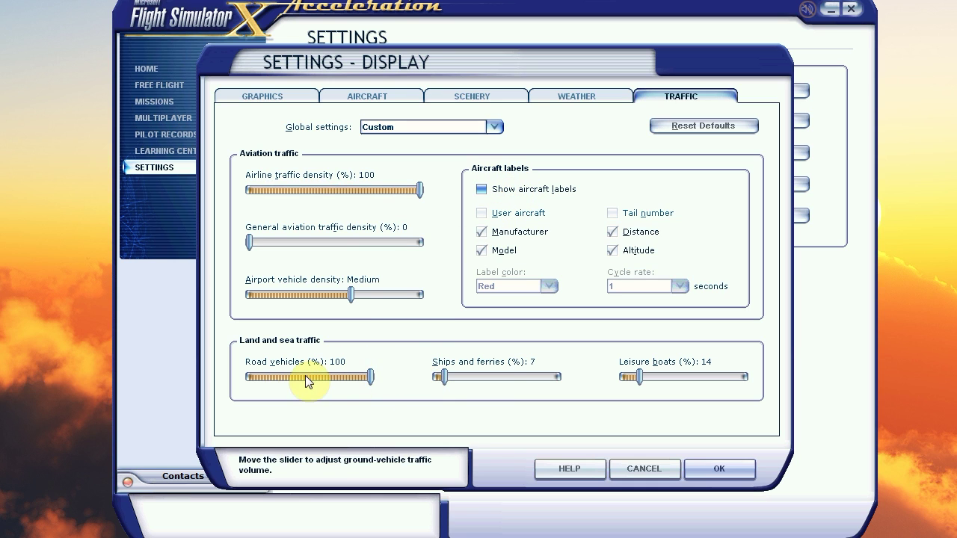
drag(638, 379, 635, 380)
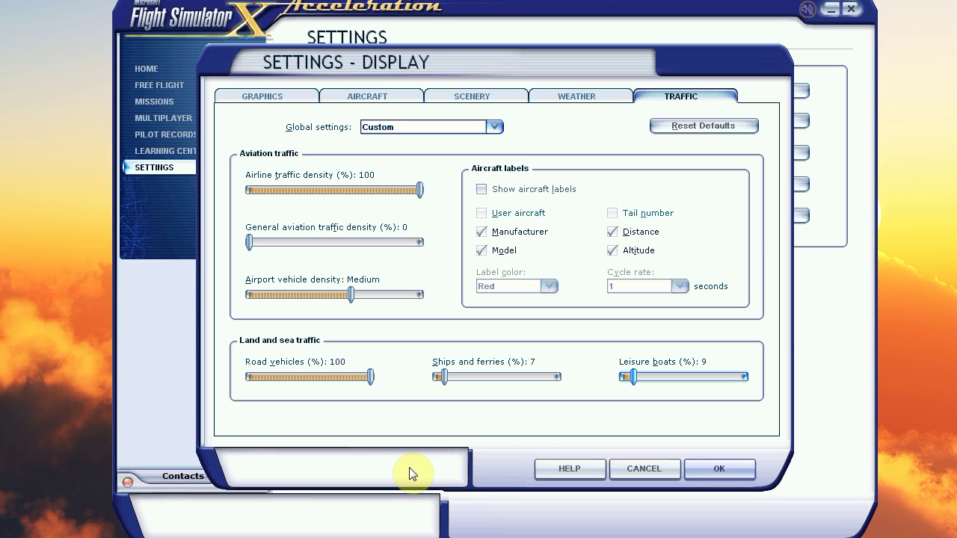
click(708, 469)
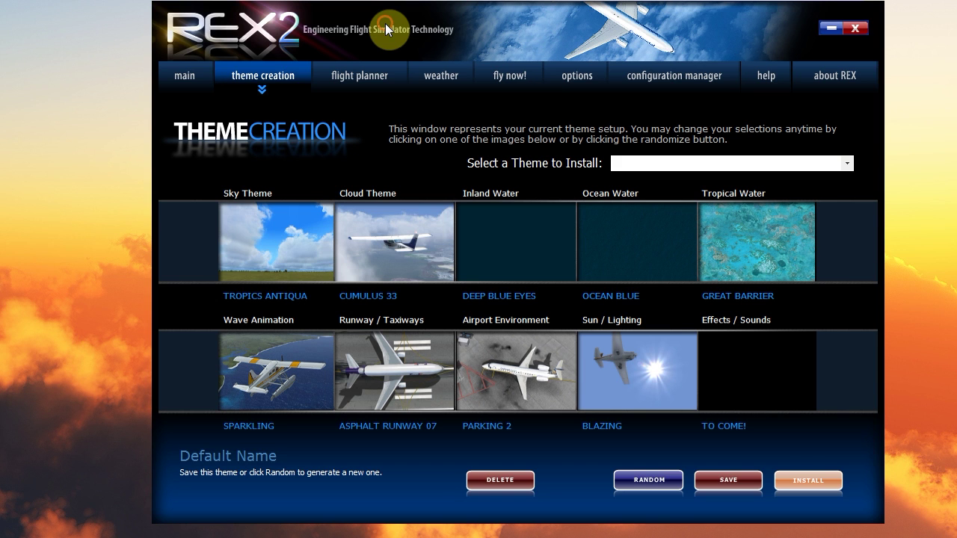
- Bring the REX2 window to the front, shift it left, and go to its texture options
click(385, 23)
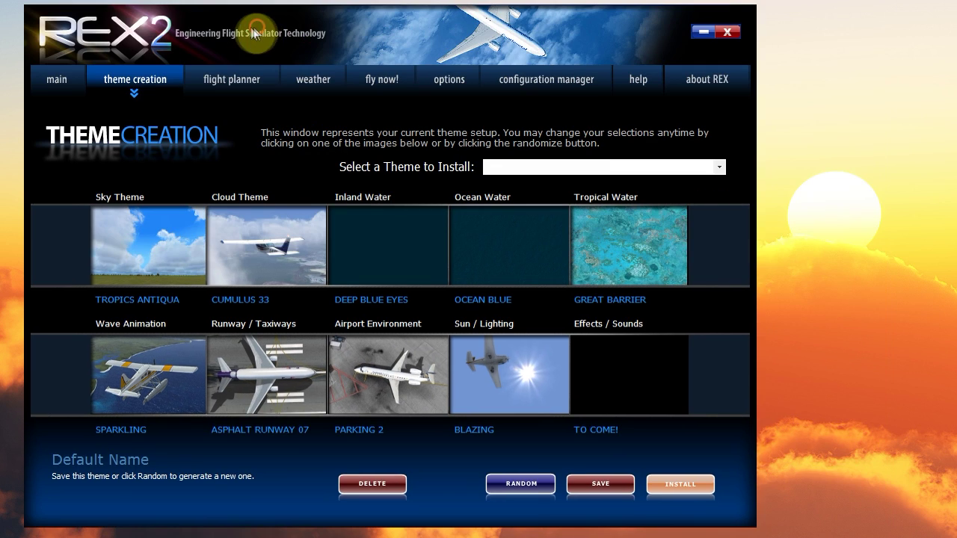
drag(258, 26, 121, 31)
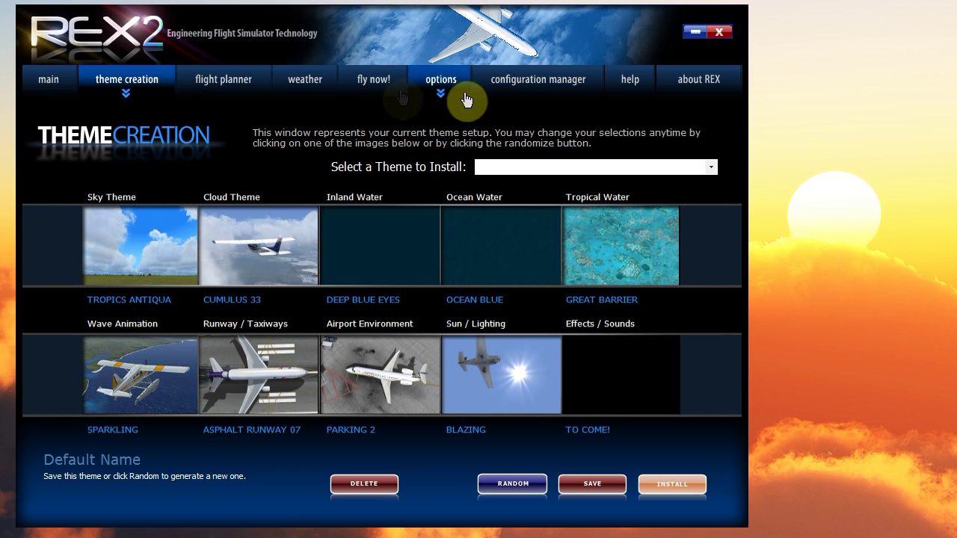
click(424, 92)
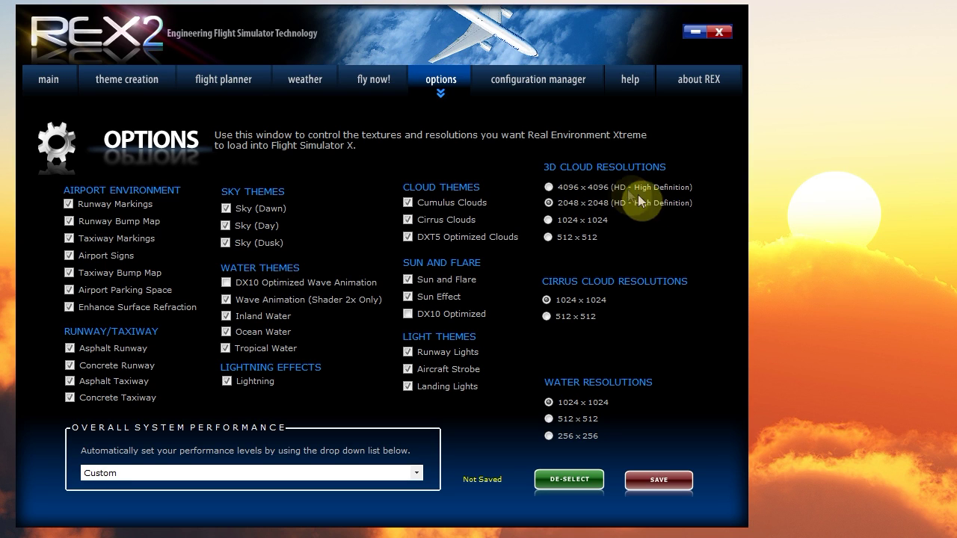
- Set 3D cloud resolution to 2048 x 2048 instead of 4096 x 4096 and save the options
click(624, 187)
click(552, 203)
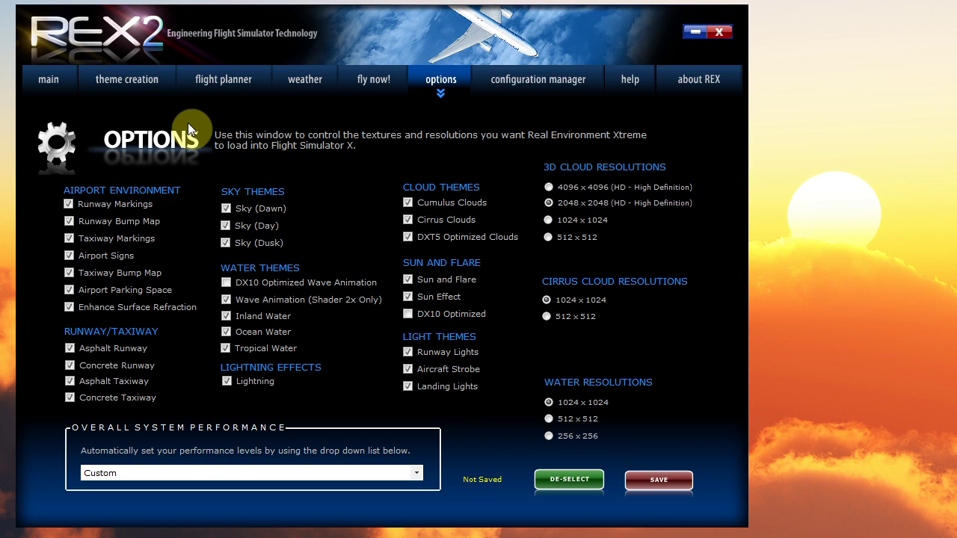
click(641, 479)
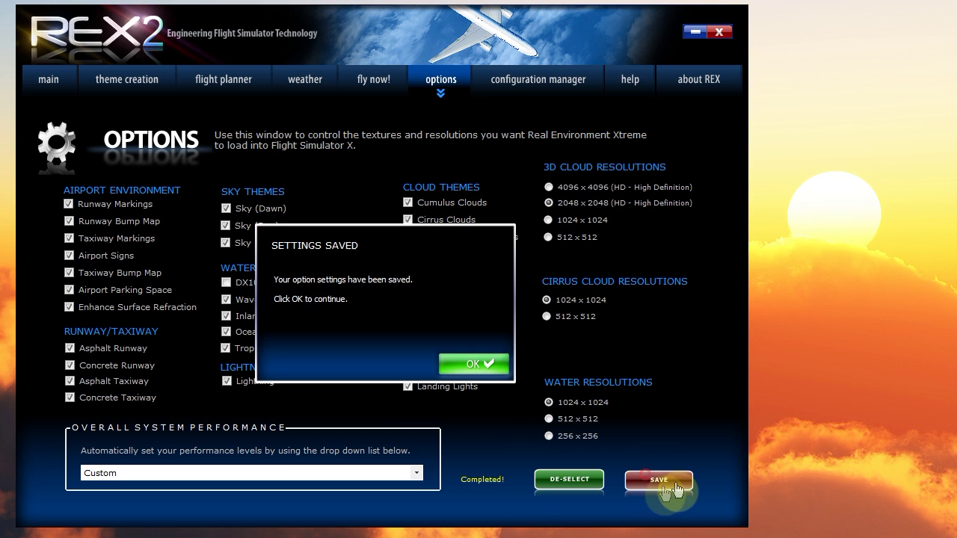
click(459, 372)
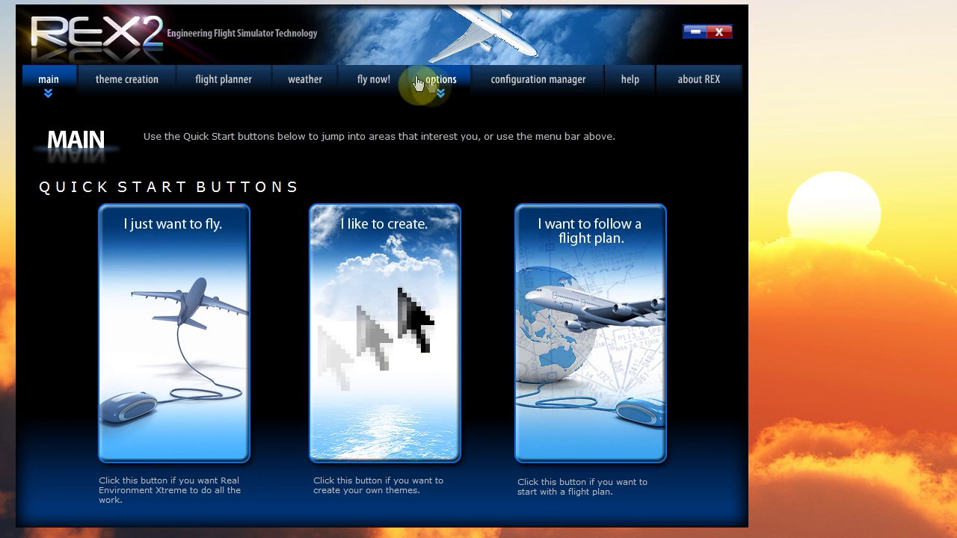
- Browse the daytime, sunset and dusk (Ice) sky sets and the cirrus cloud sets without changes
click(125, 83)
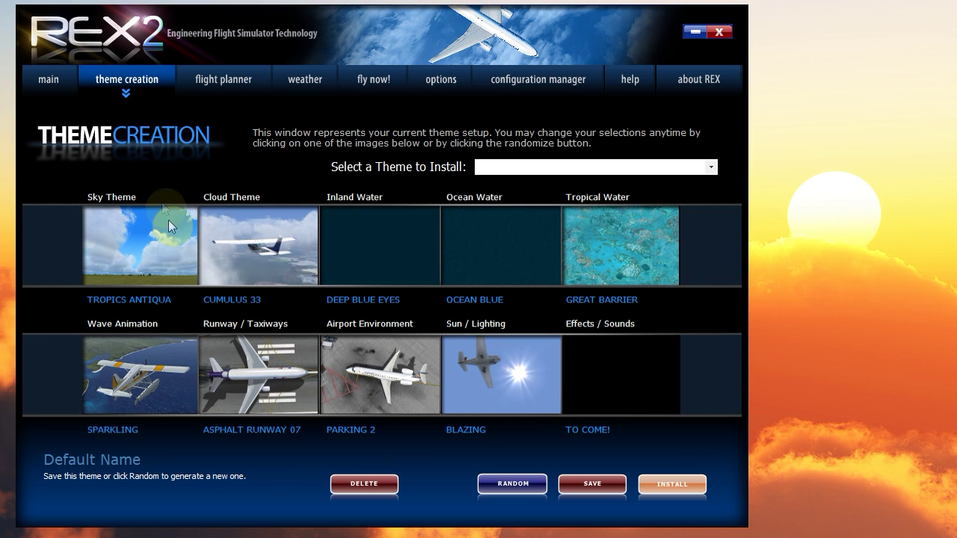
click(127, 230)
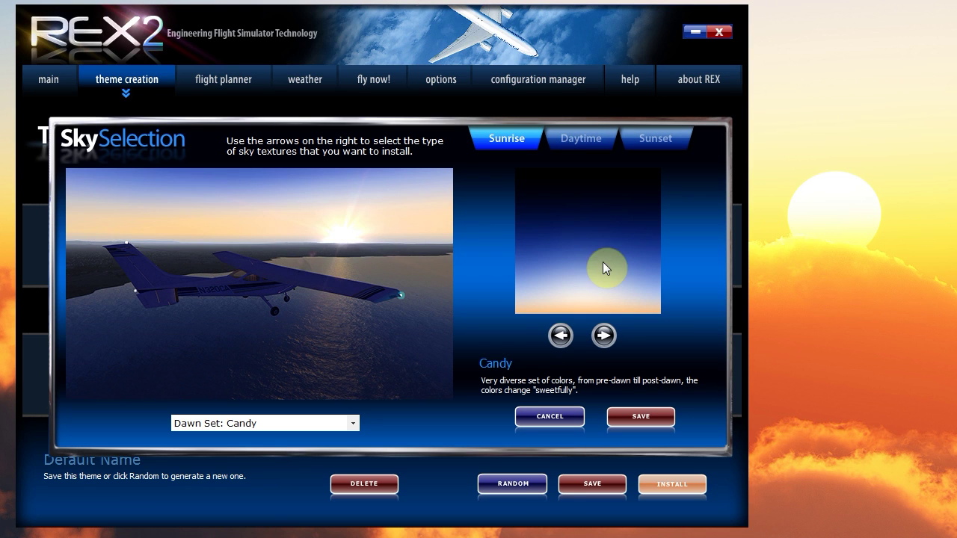
click(559, 140)
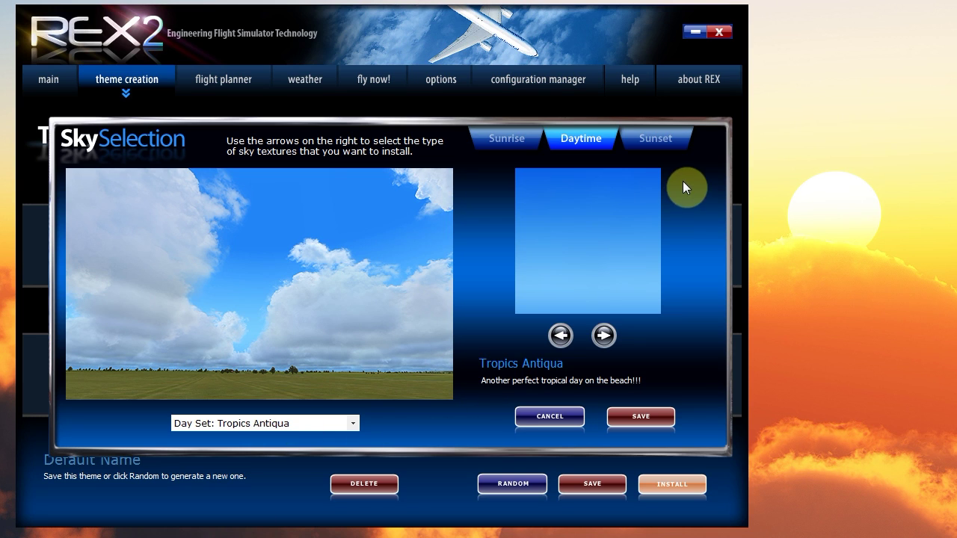
click(647, 145)
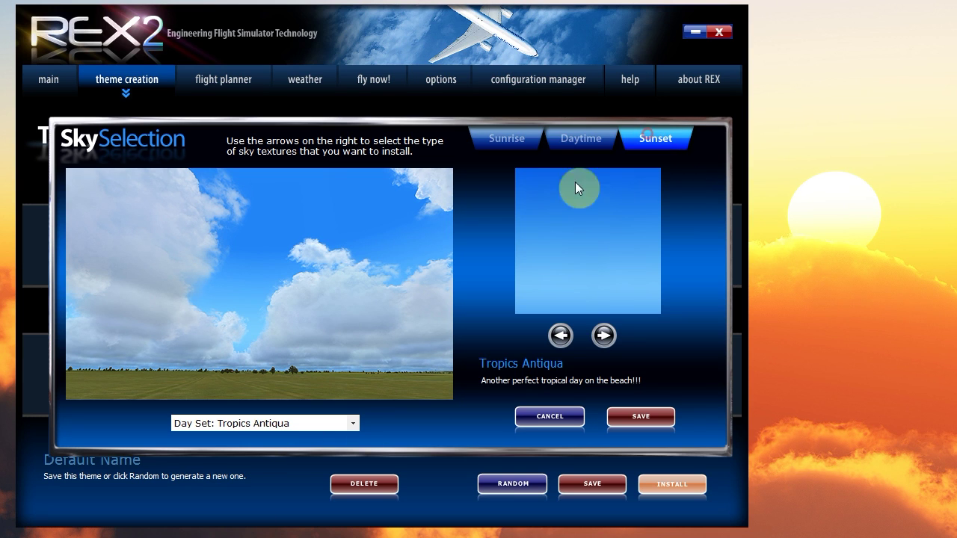
click(662, 139)
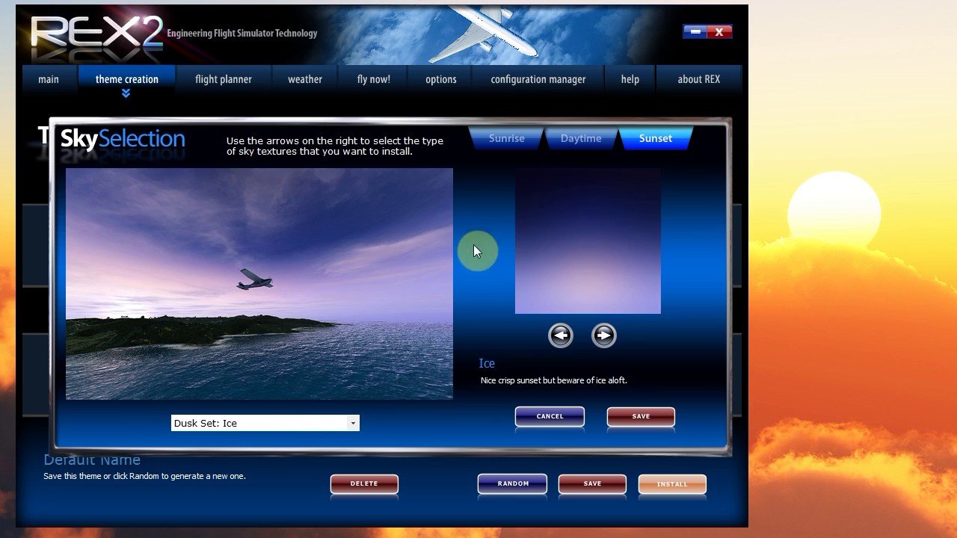
click(557, 423)
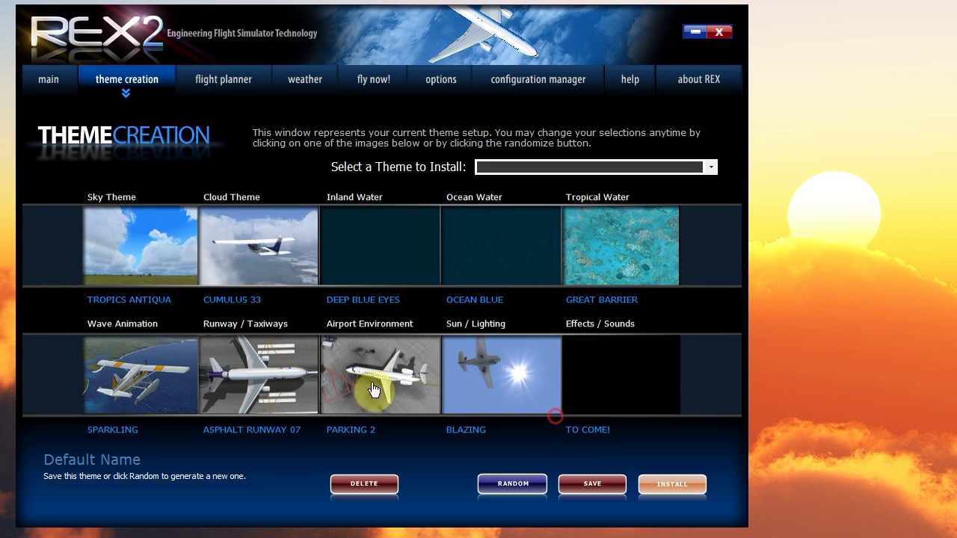
click(271, 262)
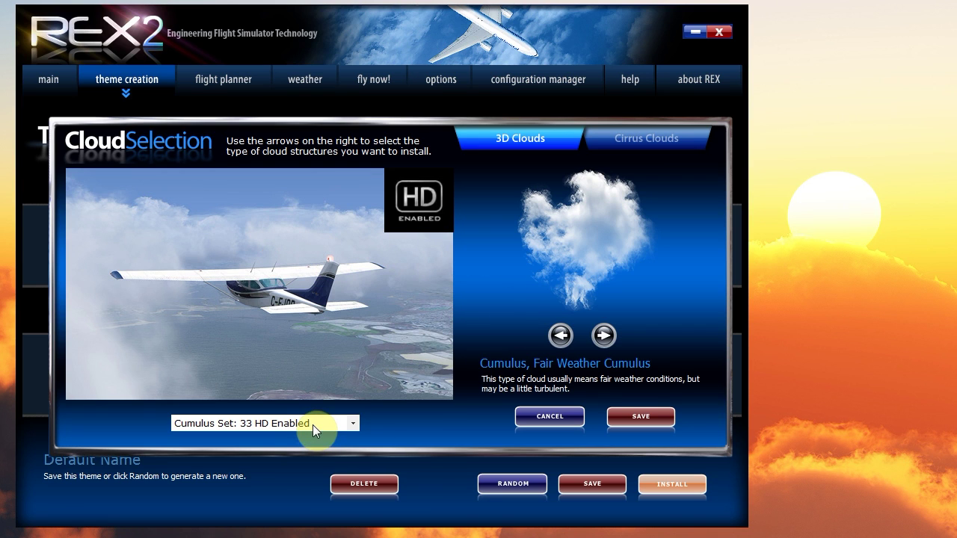
click(607, 143)
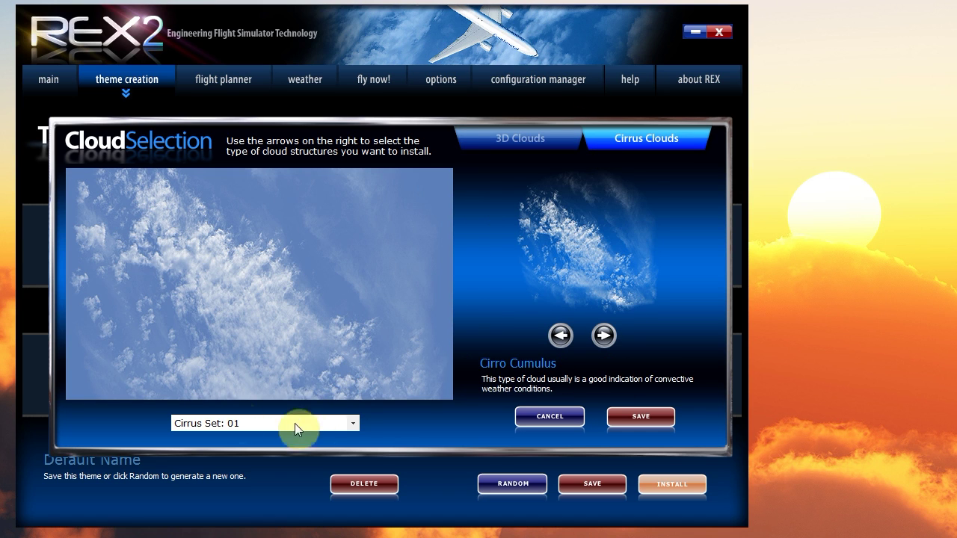
click(548, 417)
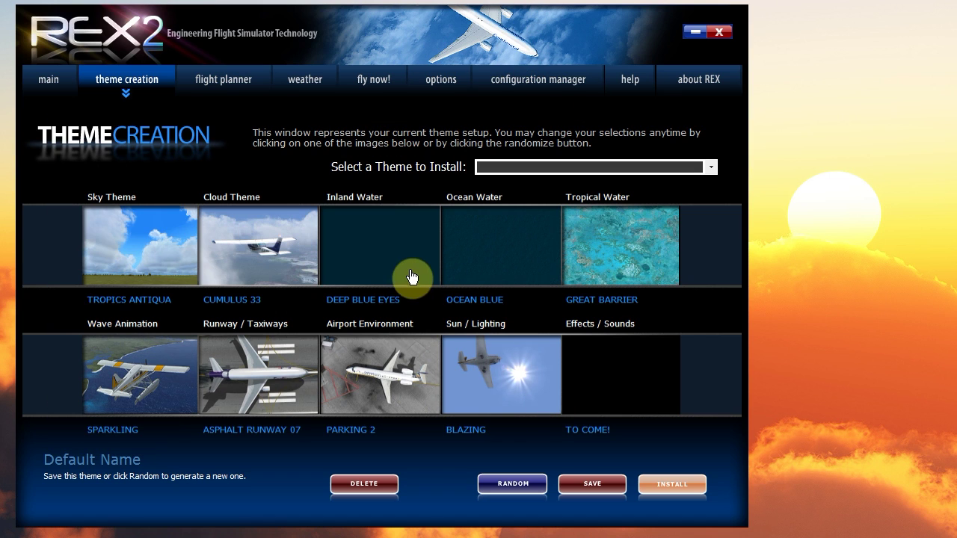
- Preview Inland Blue and Inland Brown water, and keep Great Barrier as tropical water
click(364, 233)
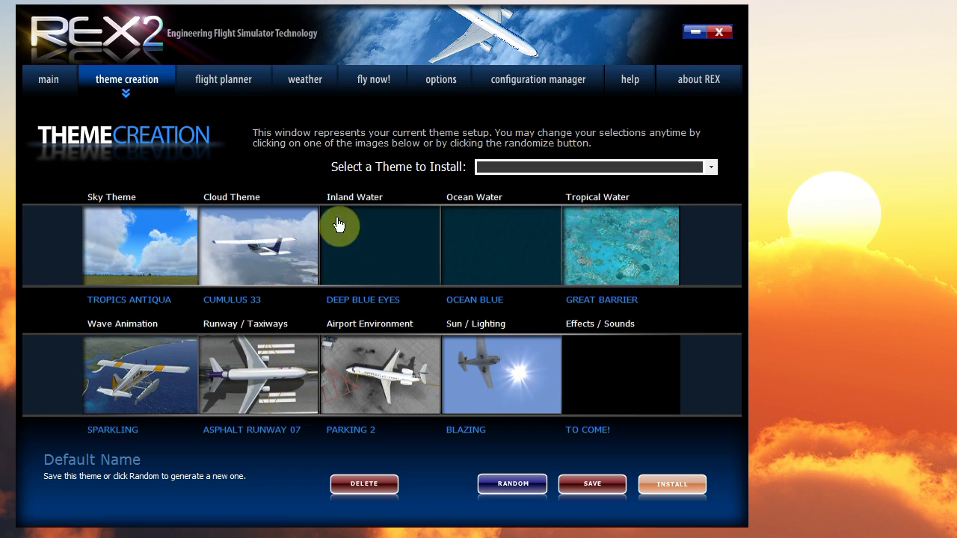
click(507, 239)
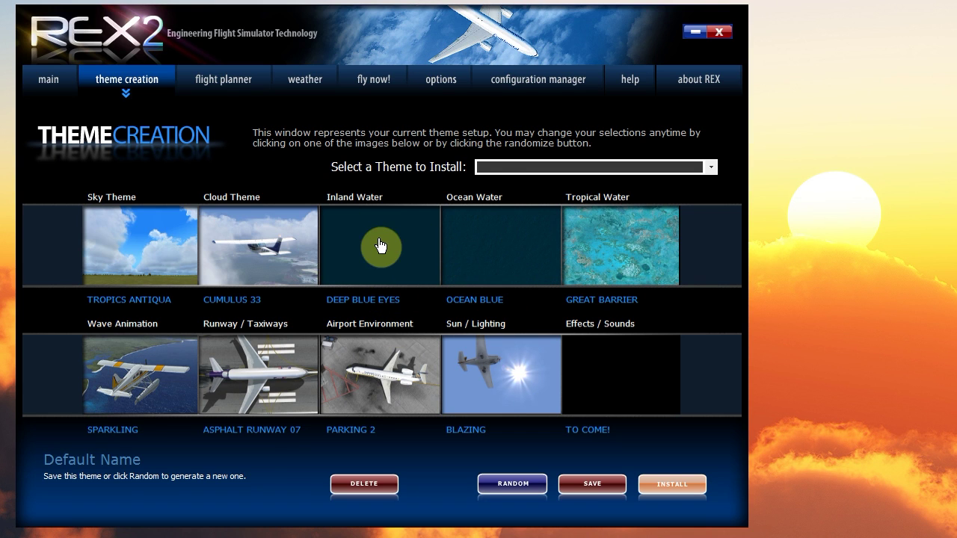
click(386, 245)
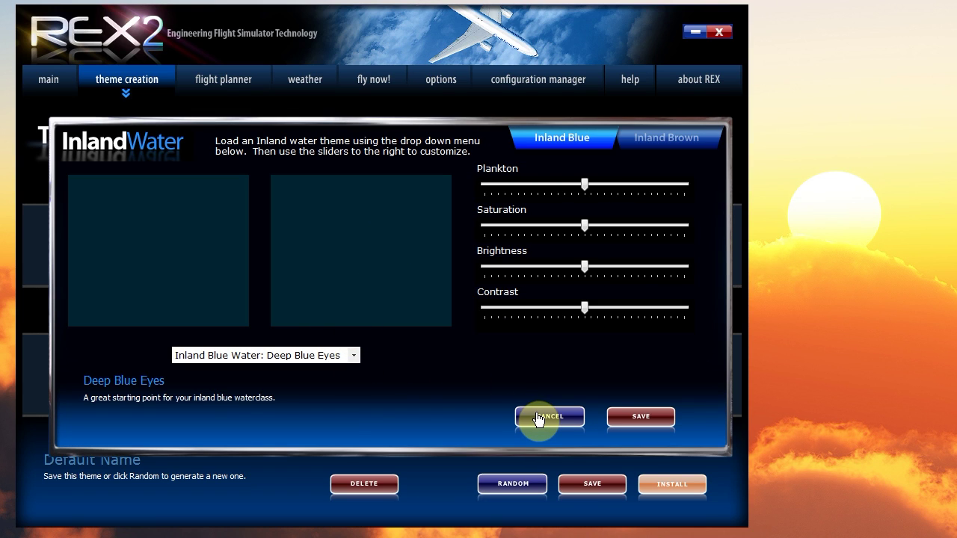
click(661, 140)
click(551, 142)
click(536, 423)
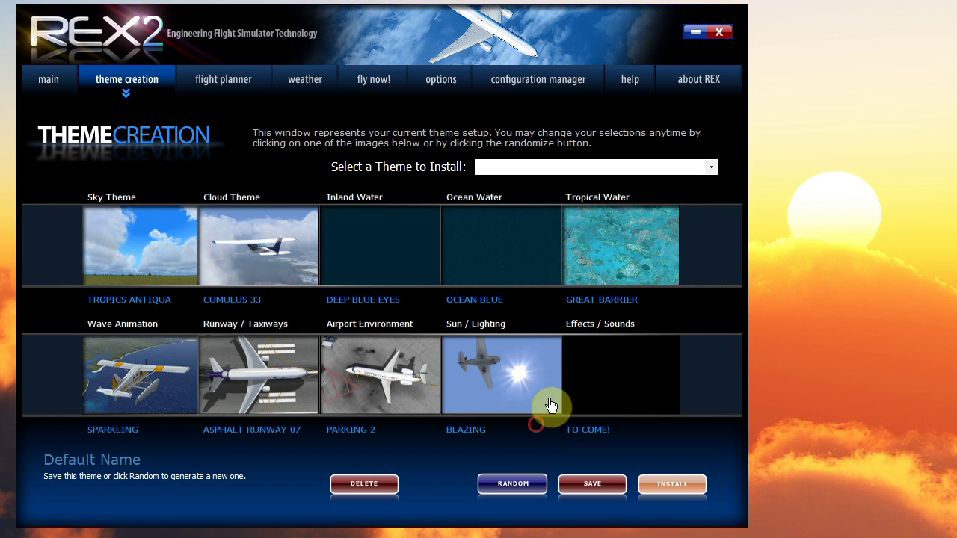
click(611, 232)
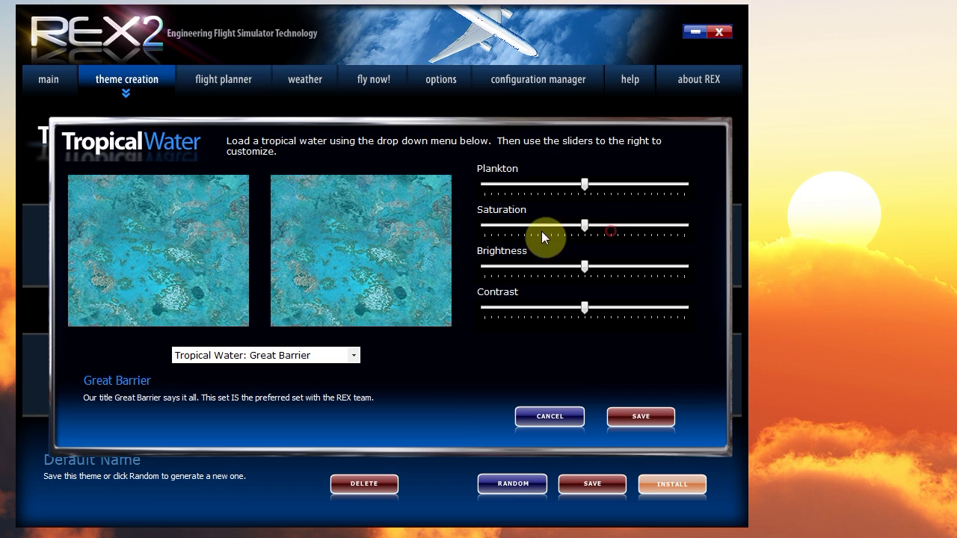
click(320, 355)
click(320, 355)
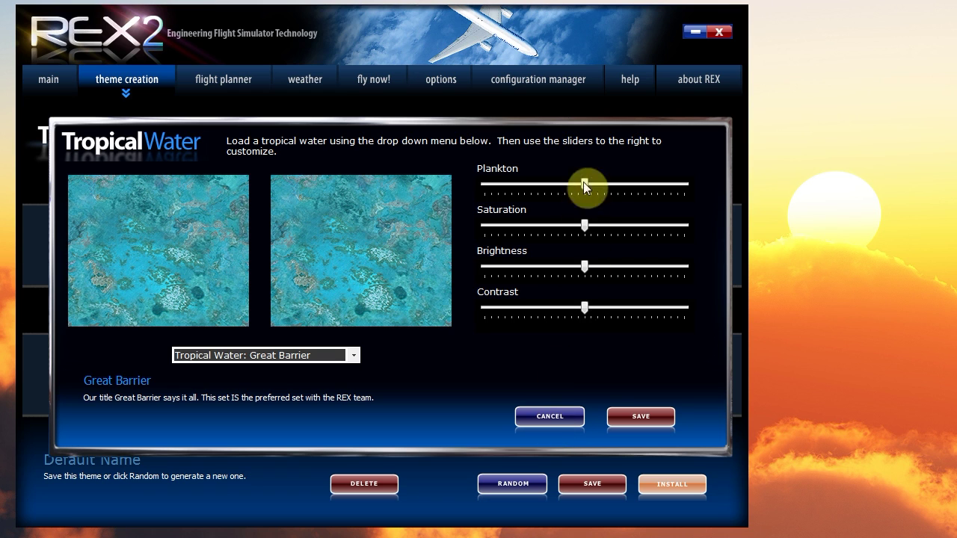
click(546, 420)
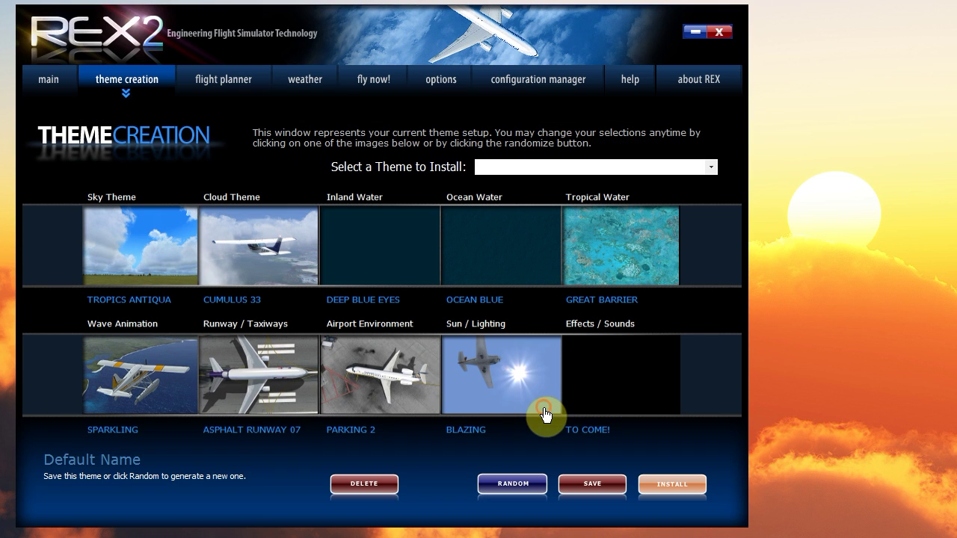
- Keep Sparkling as the wave animation after previewing Standard Ocean
click(139, 366)
click(269, 424)
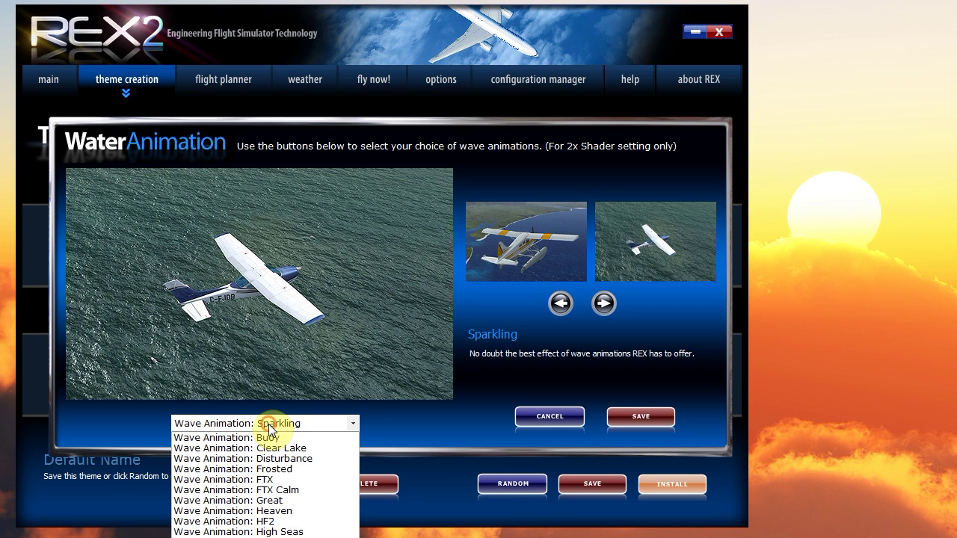
click(280, 507)
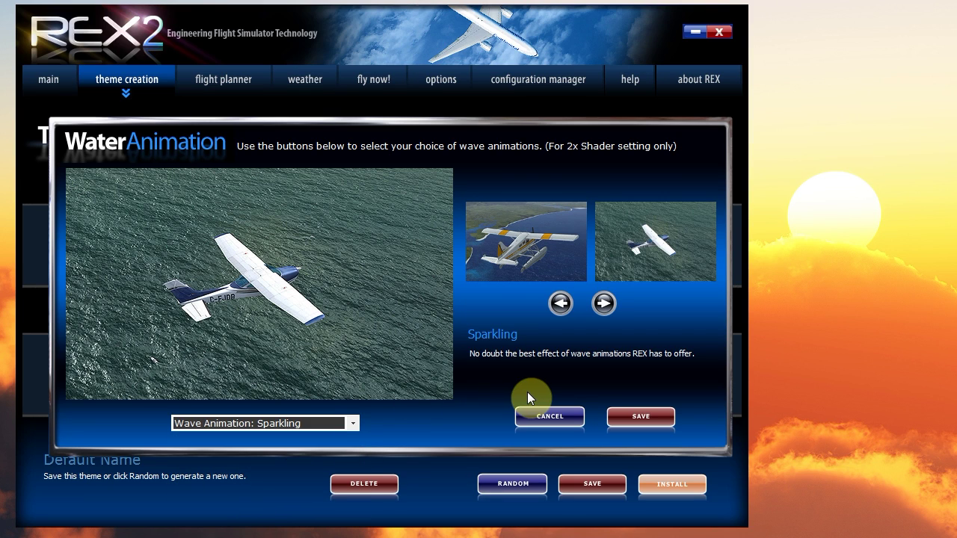
click(603, 303)
click(560, 303)
click(564, 423)
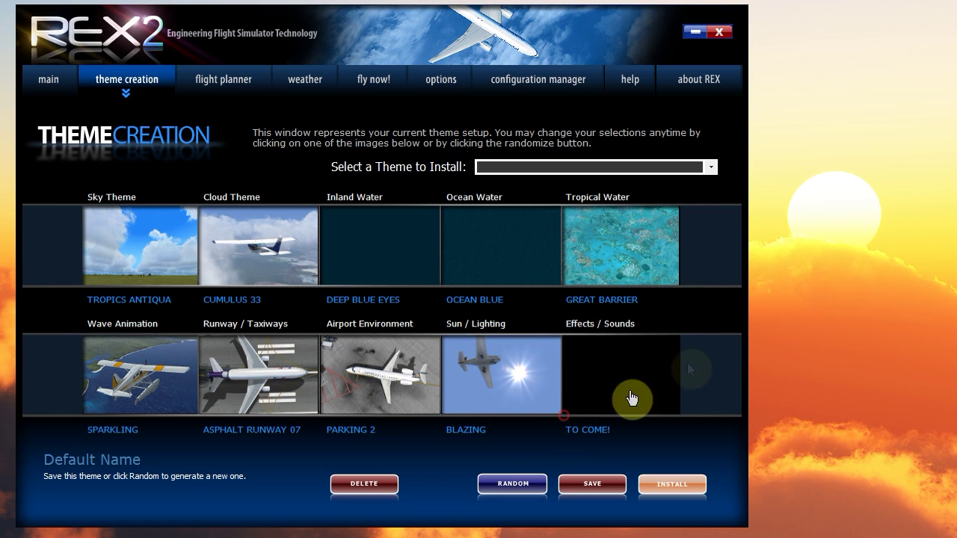
- Review the asphalt and concrete runway and taxiway textures, keeping Asphalt Taxiway 01
click(256, 385)
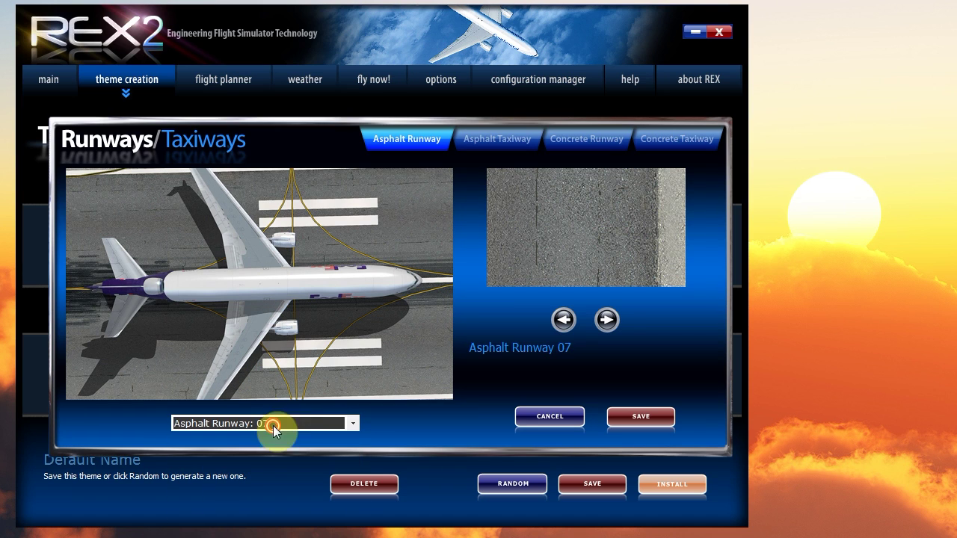
click(497, 142)
click(305, 425)
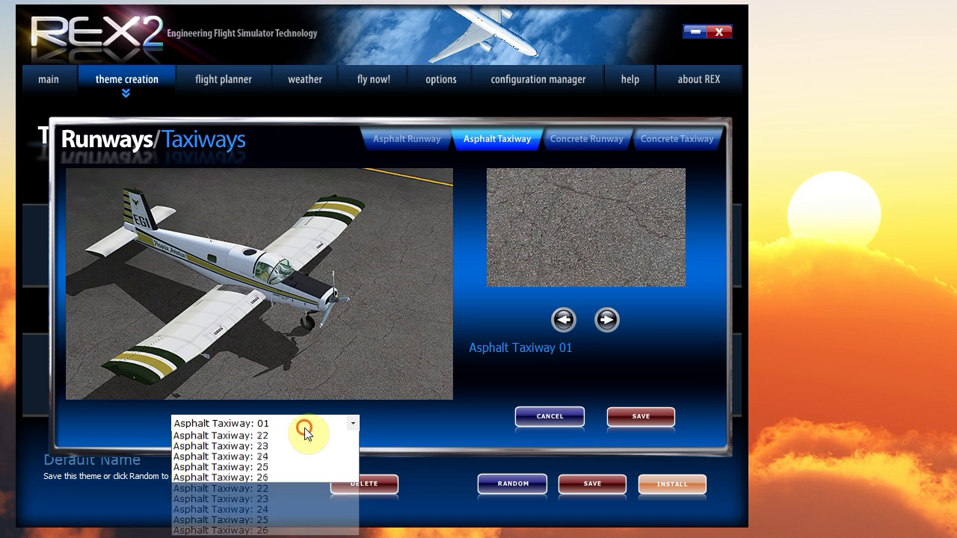
click(308, 429)
click(578, 141)
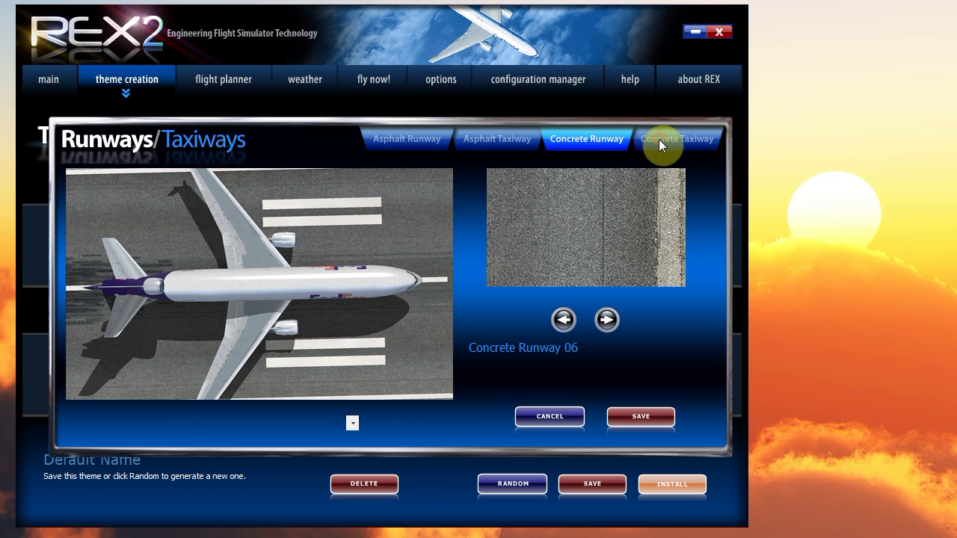
click(665, 142)
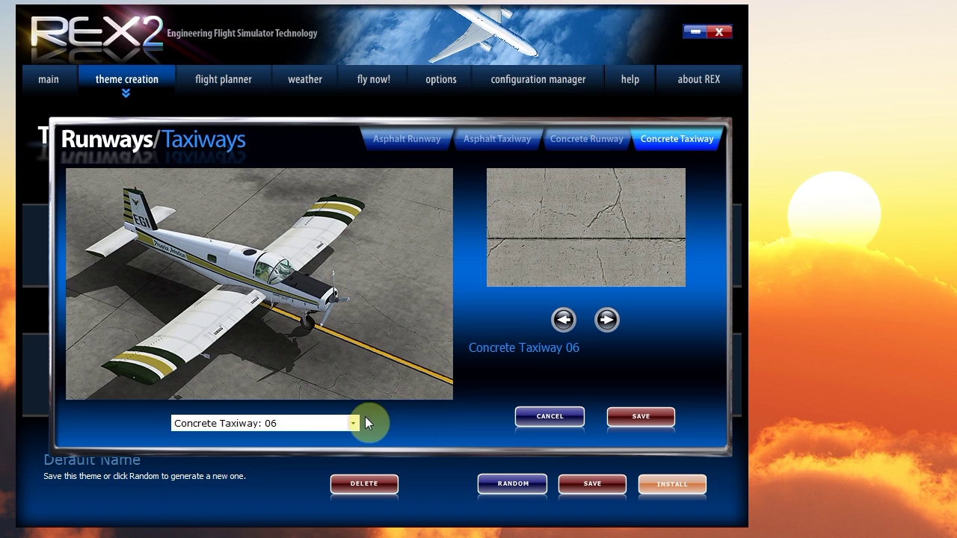
click(544, 416)
- Check the airport environment tabs, keeping Scuffed, Enhanced, Parking 2 and Soaked unchanged
click(379, 374)
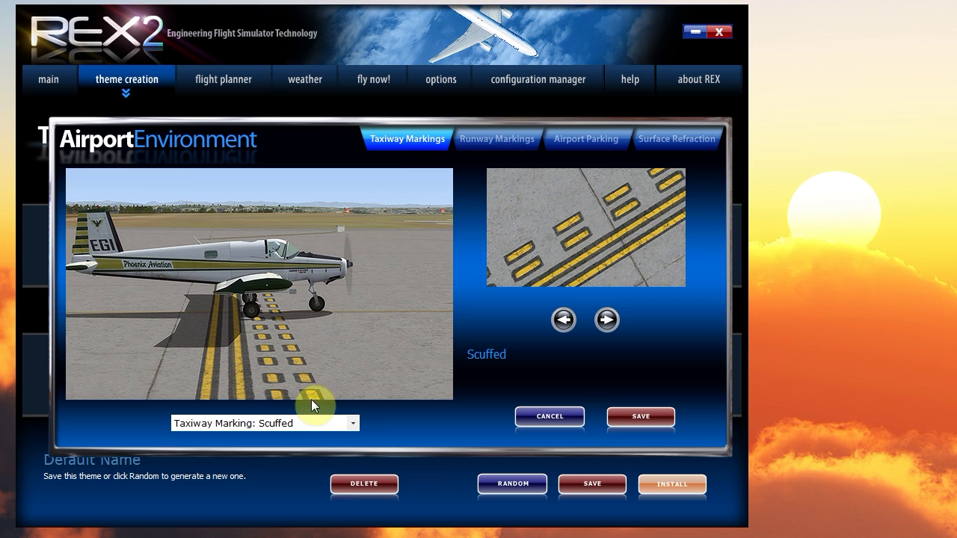
click(303, 423)
click(292, 425)
click(499, 139)
click(327, 423)
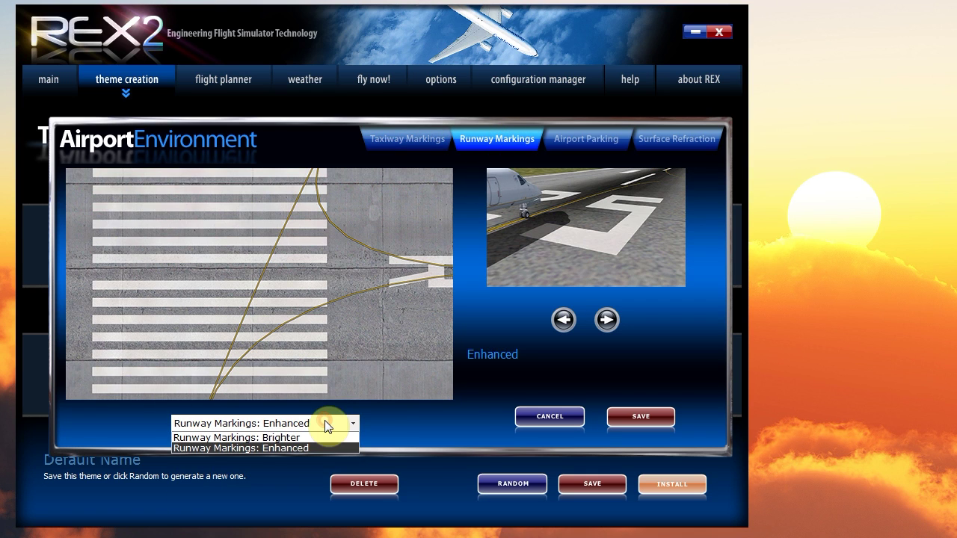
click(326, 423)
click(591, 123)
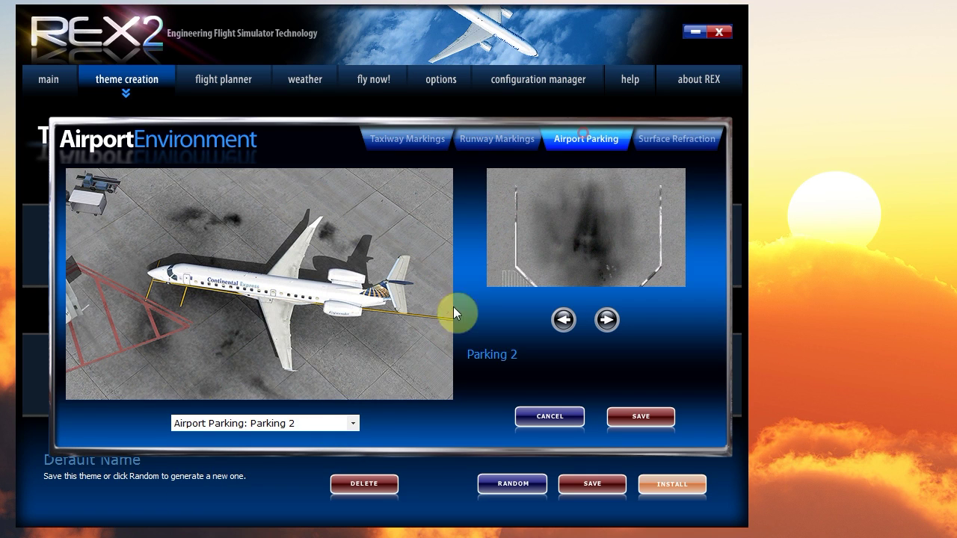
click(331, 421)
click(331, 420)
click(648, 142)
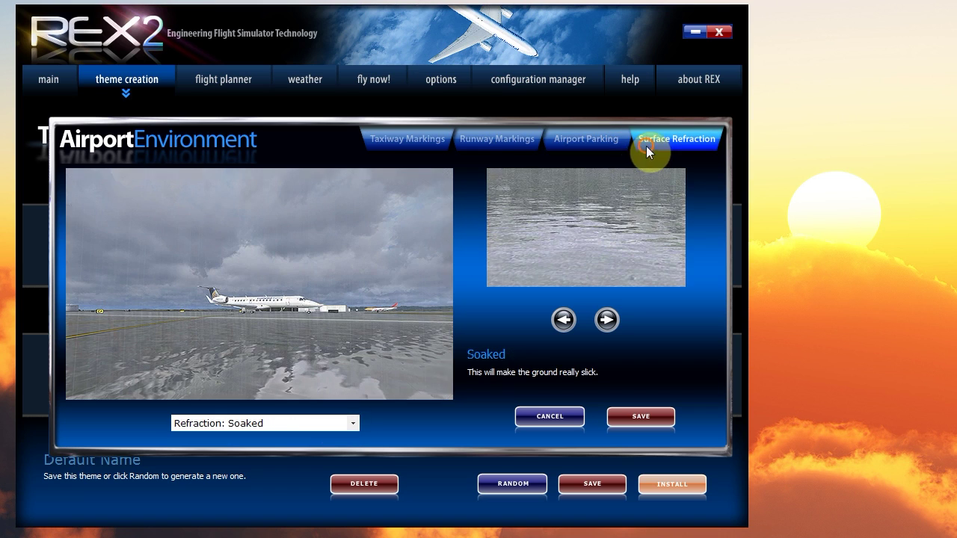
click(333, 422)
click(333, 422)
click(550, 416)
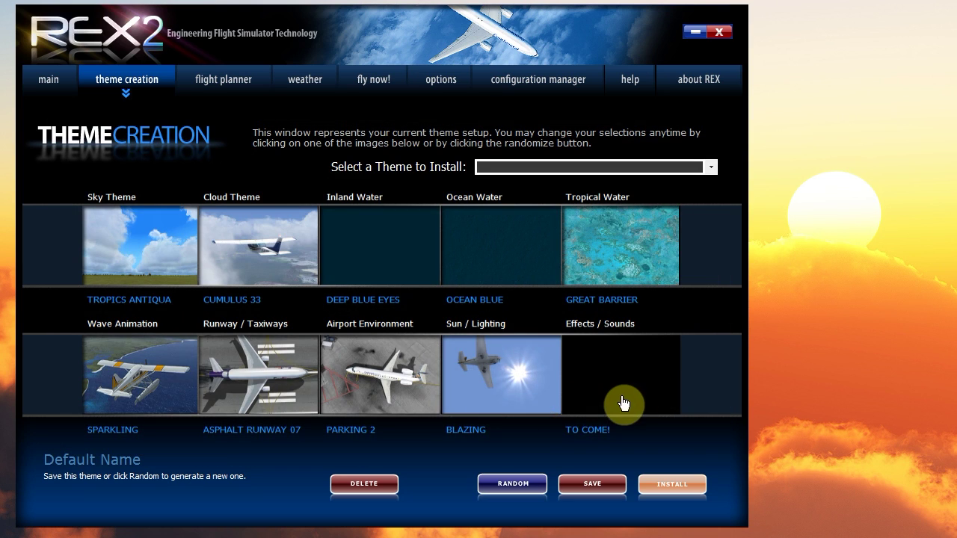
- Check the sun, flare and lightning textures, keeping Blazing, Glitter and Forked
click(467, 374)
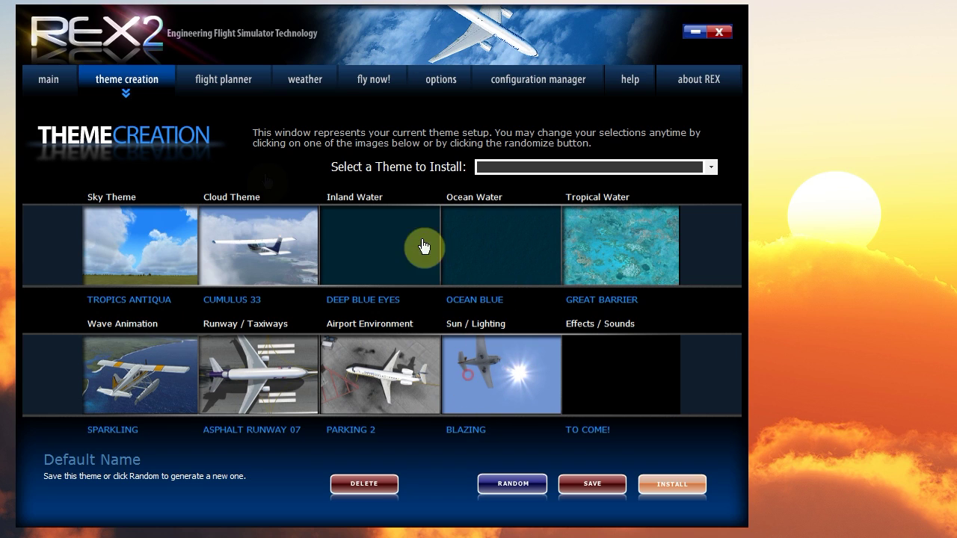
click(519, 342)
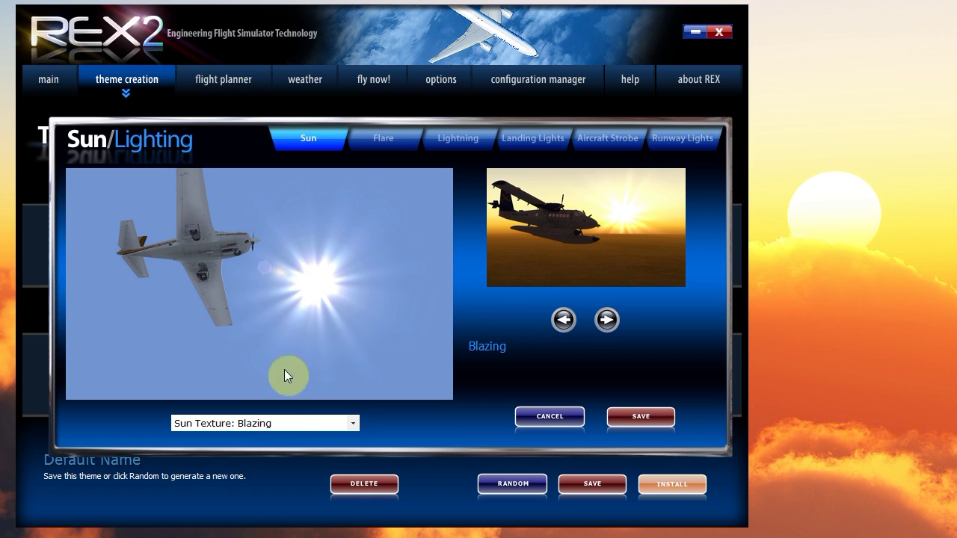
click(275, 428)
click(274, 436)
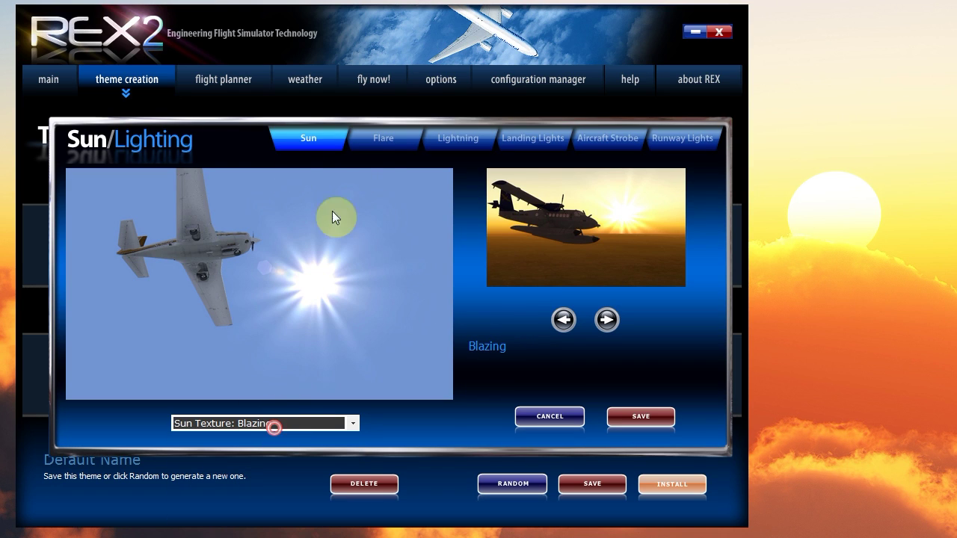
click(367, 140)
click(302, 424)
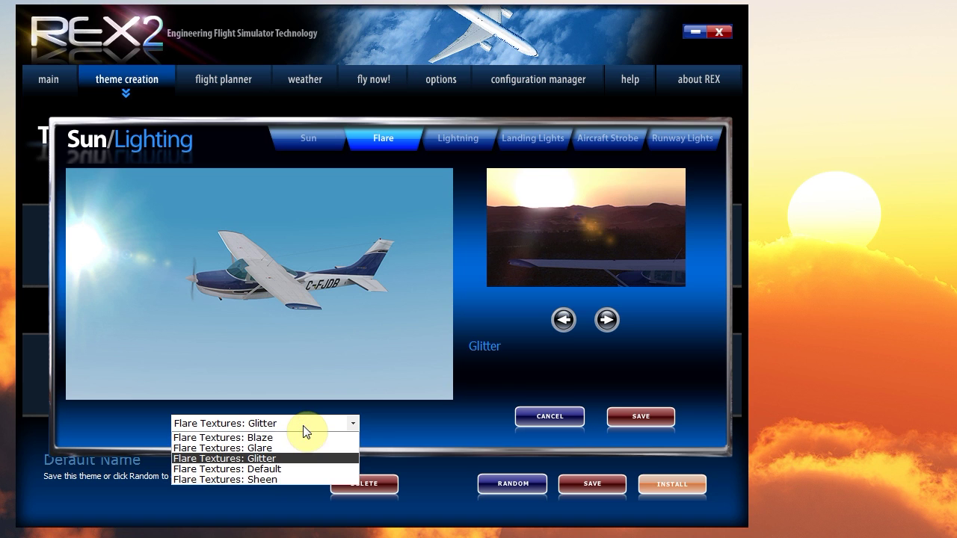
click(302, 426)
click(456, 139)
click(290, 424)
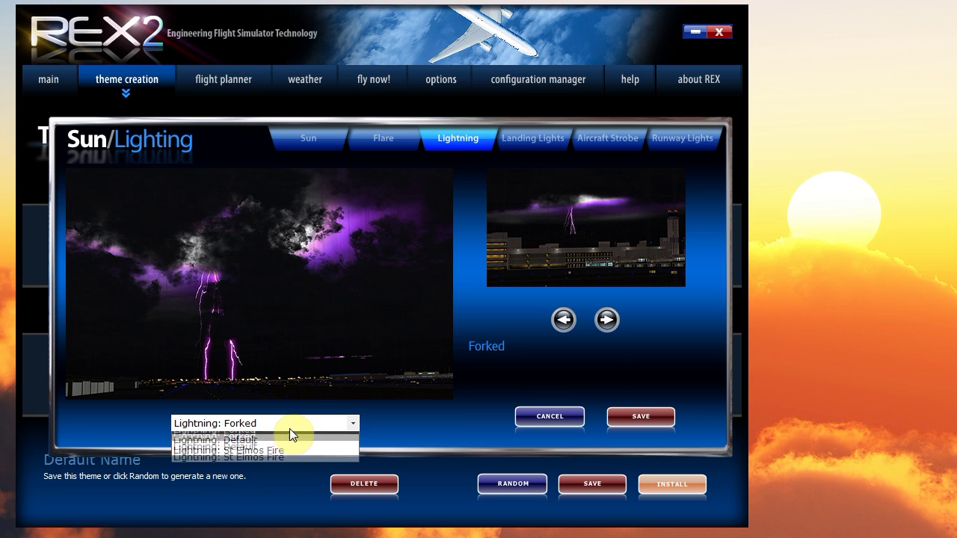
click(292, 433)
- Keep Golden landing lights, Soft strobes and Luminous runway lights, then minimise REX2
click(532, 140)
click(349, 424)
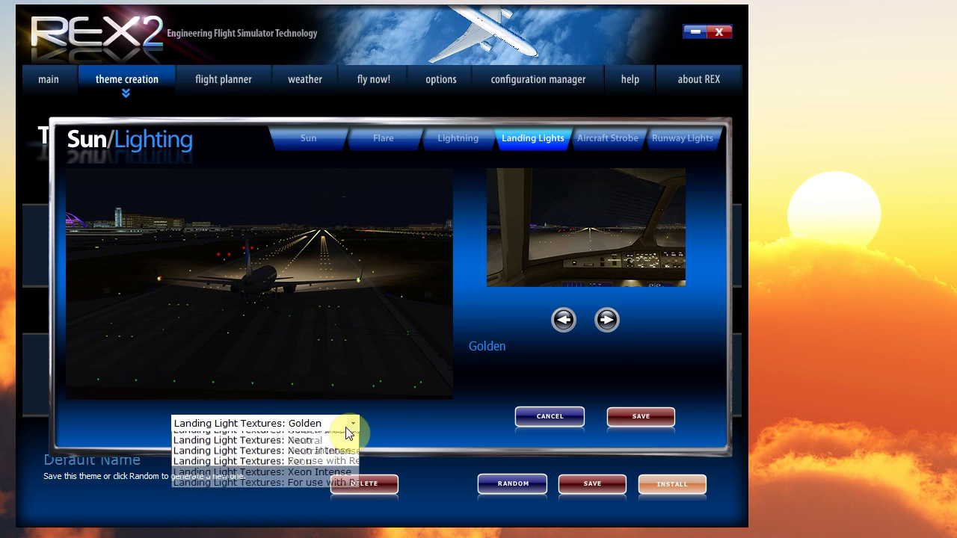
click(349, 429)
click(598, 143)
click(317, 427)
click(317, 427)
click(683, 138)
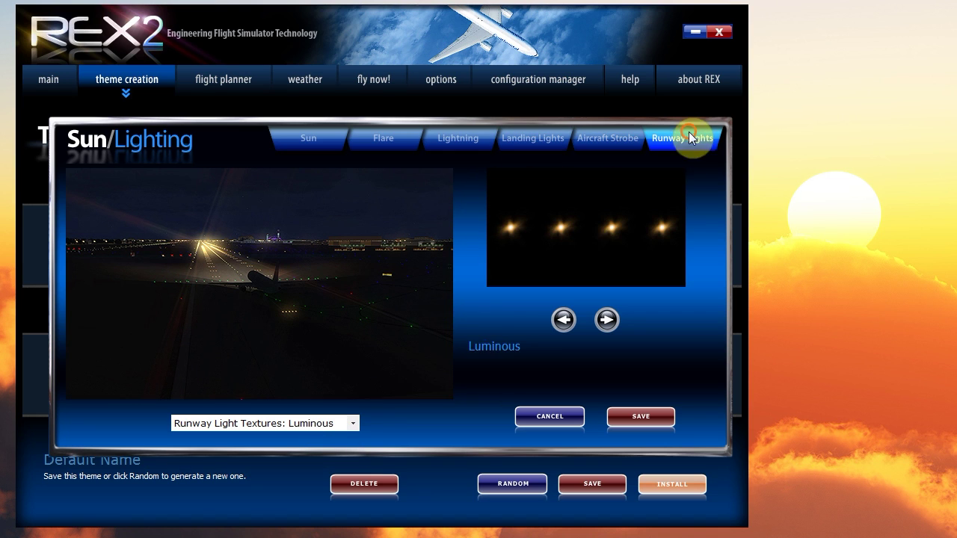
click(317, 416)
click(319, 420)
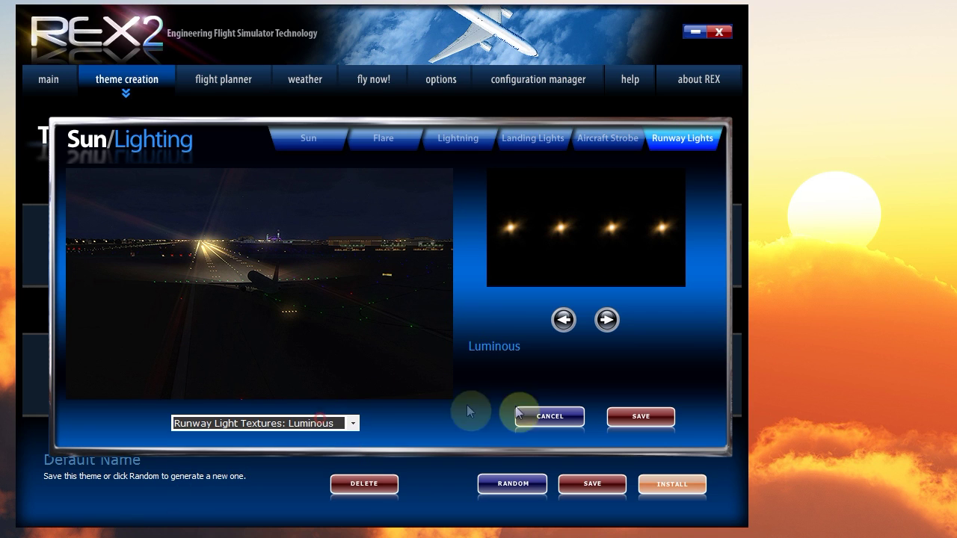
click(580, 416)
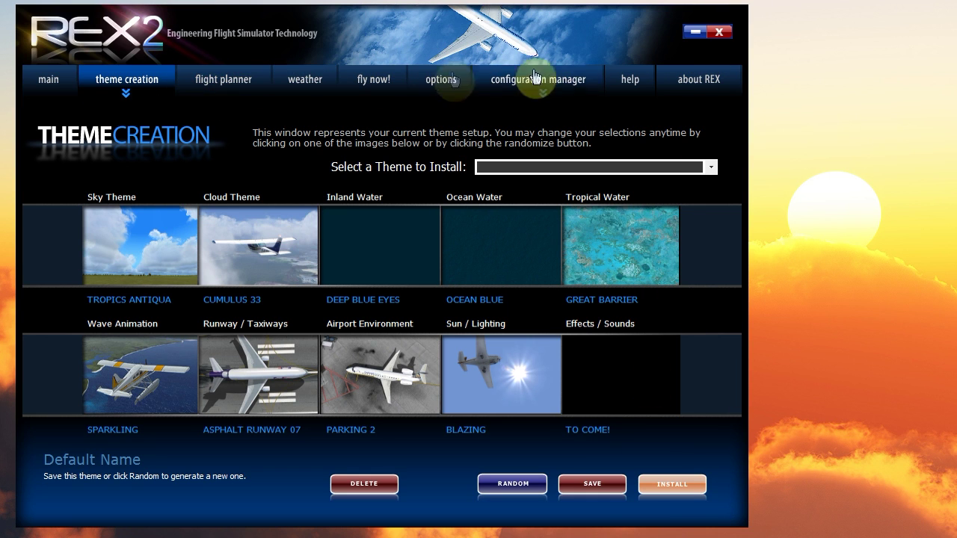
click(696, 34)
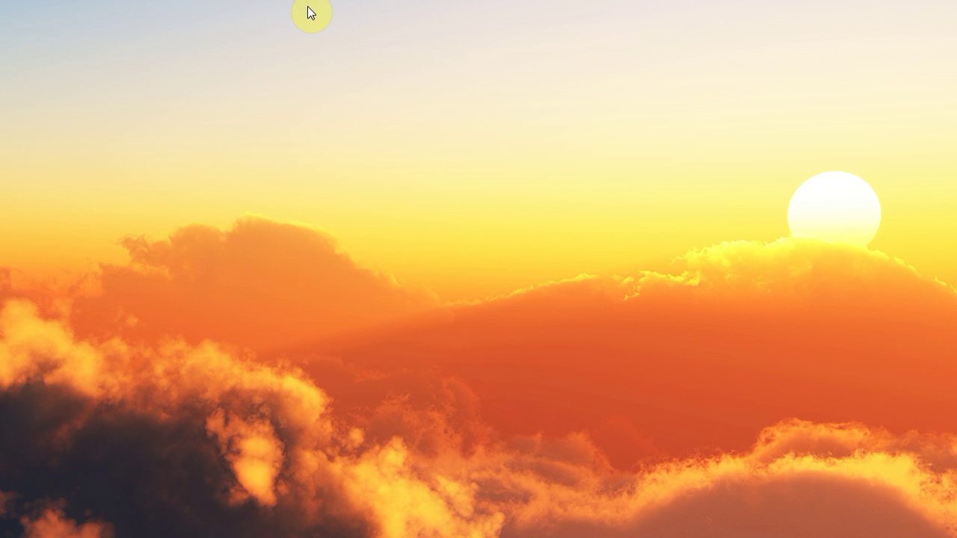
- Maximize the fsx.CFG window in Notepad++ and return to the top, showing AffinityMask=14 and [SOUND]
key(alt+Tab)
drag(903, 518, 947, 535)
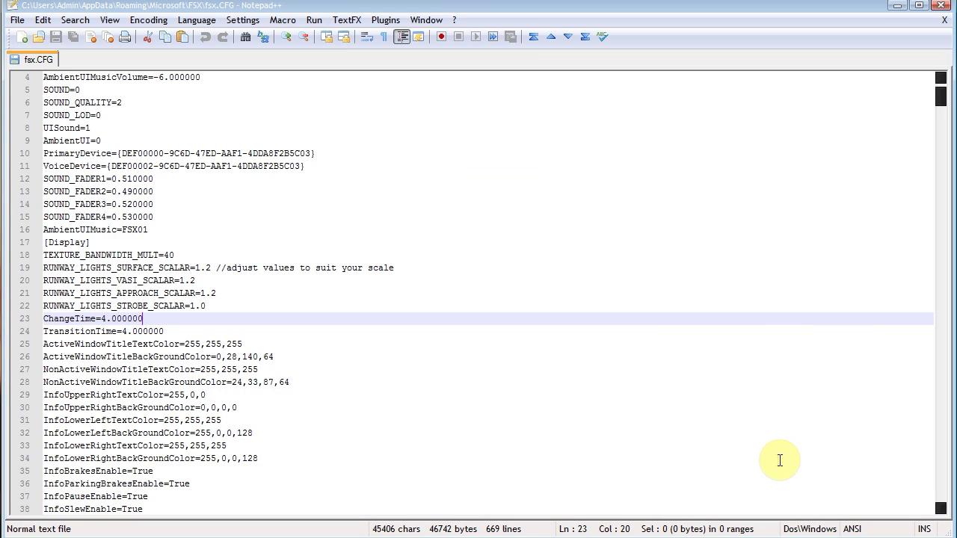
click(363, 154)
mouse_move(939, 93)
mouse_down()
mouse_move(940, 114)
mouse_move(941, 97)
mouse_up()
click(272, 108)
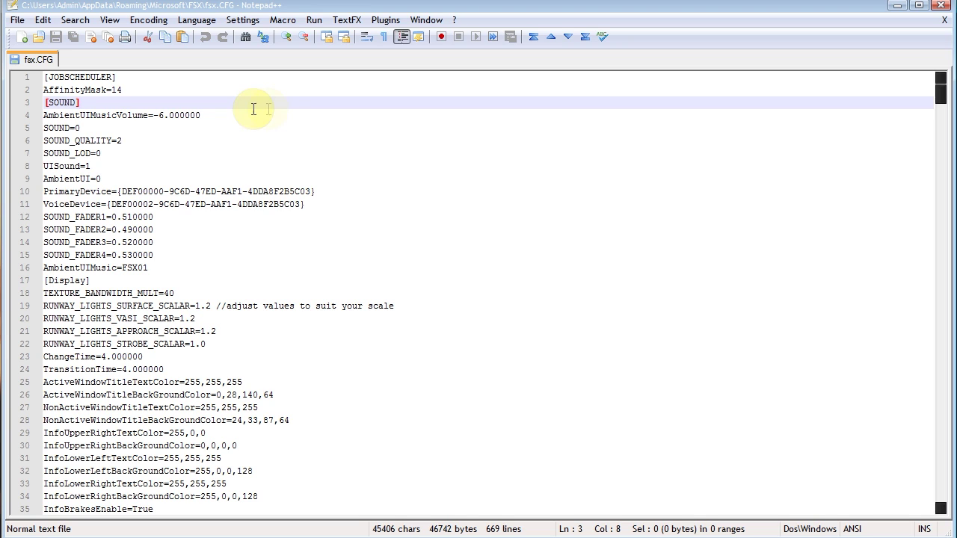
click(149, 92)
drag(150, 92, 21, 93)
click(146, 91)
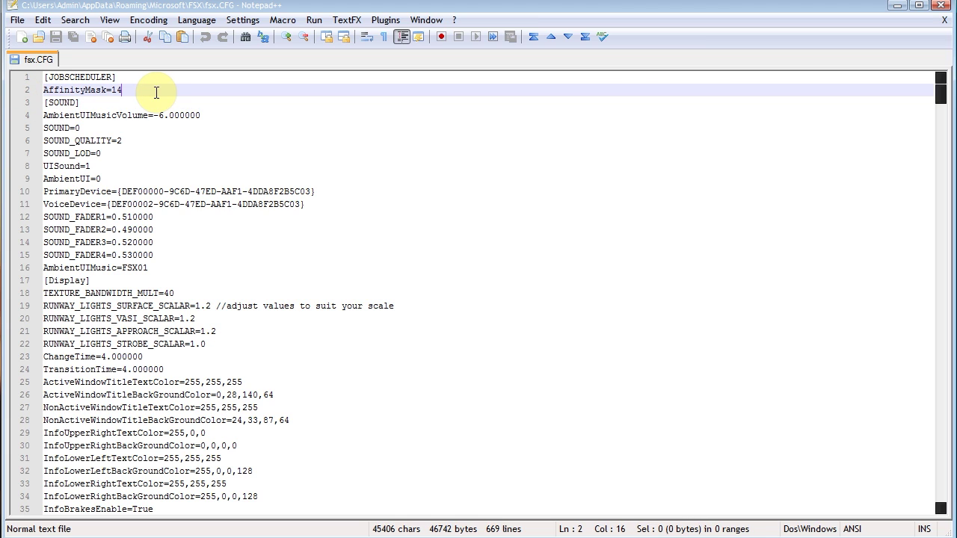
drag(150, 91, 13, 90)
click(111, 92)
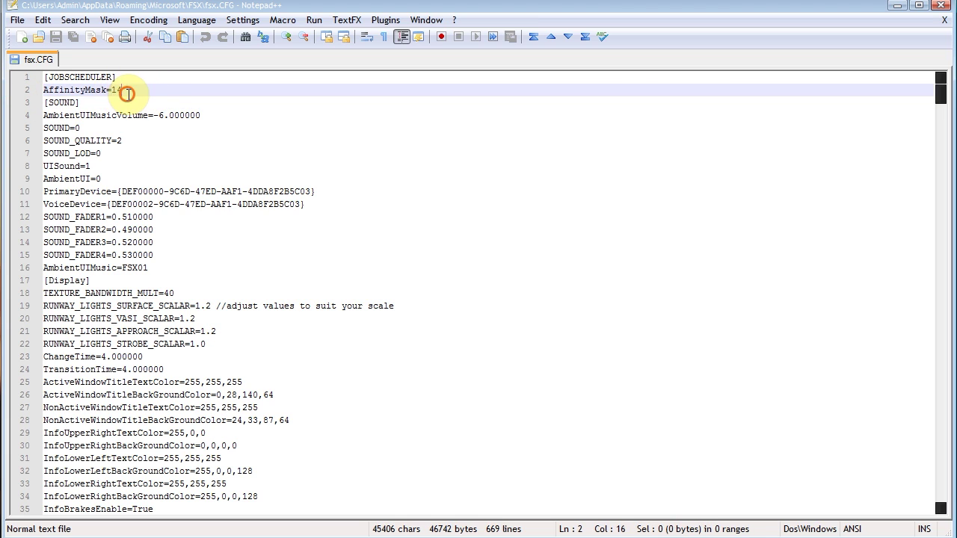
drag(124, 90, 30, 91)
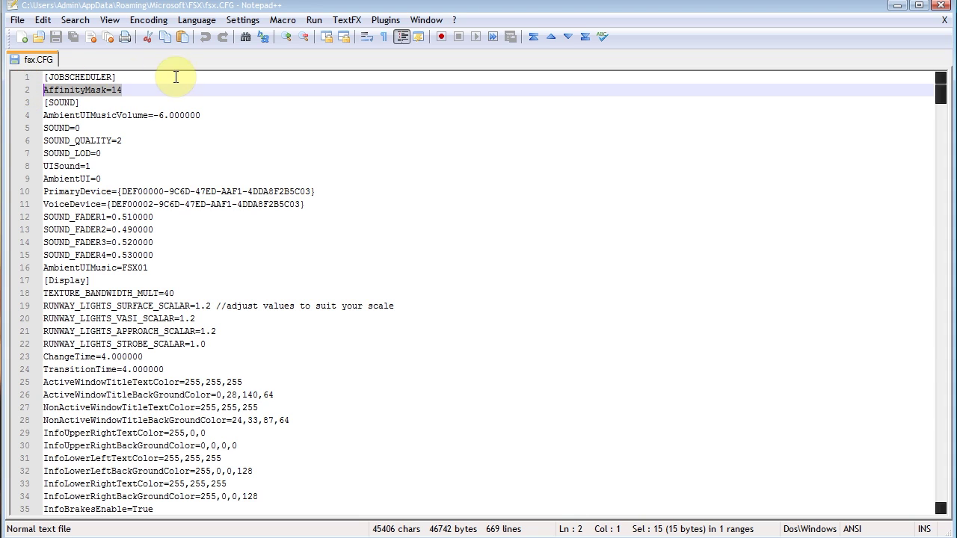
click(145, 90)
drag(150, 91, 2, 96)
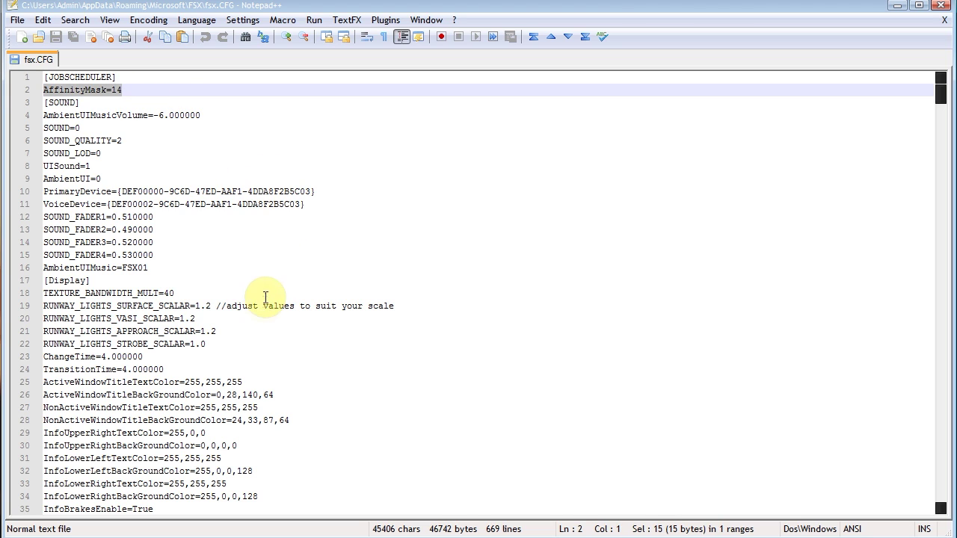
drag(202, 297, 6, 296)
click(195, 294)
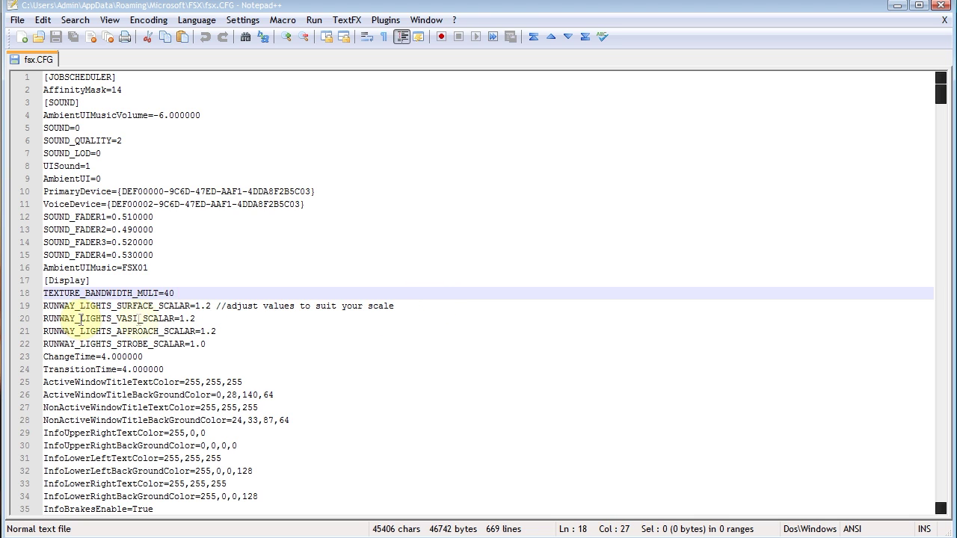
drag(211, 345, 9, 302)
drag(188, 306, 240, 337)
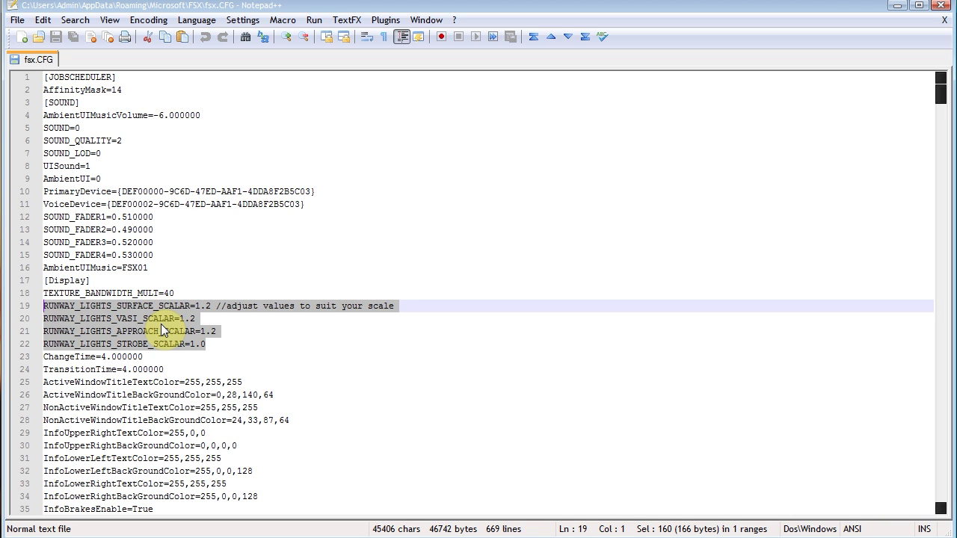
click(221, 306)
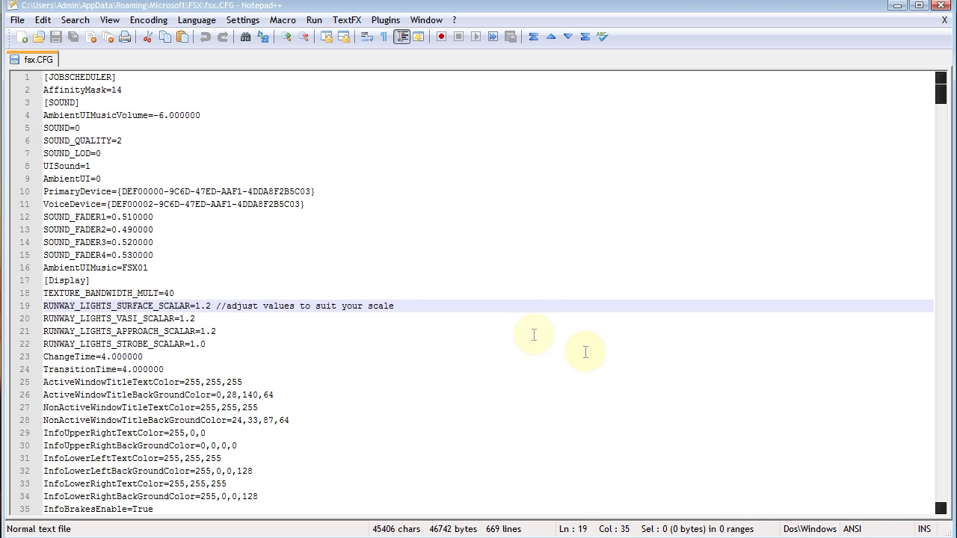
scroll(478, 273, down, 11)
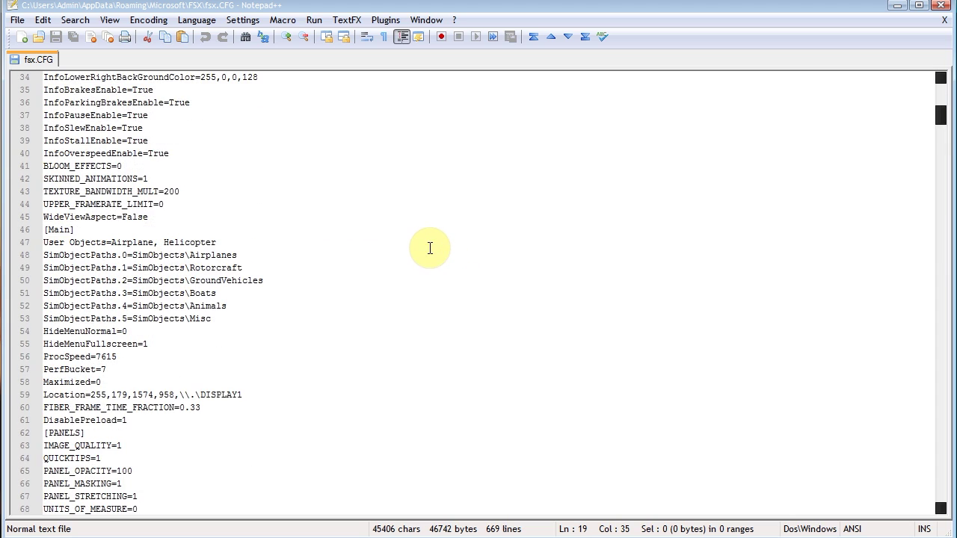
scroll(430, 248, down, 4)
drag(941, 121, 943, 75)
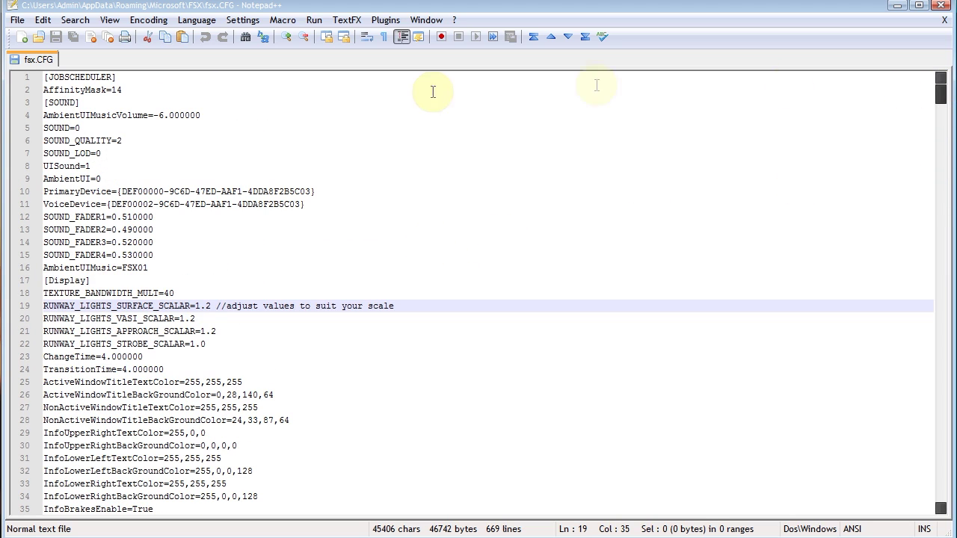
click(349, 90)
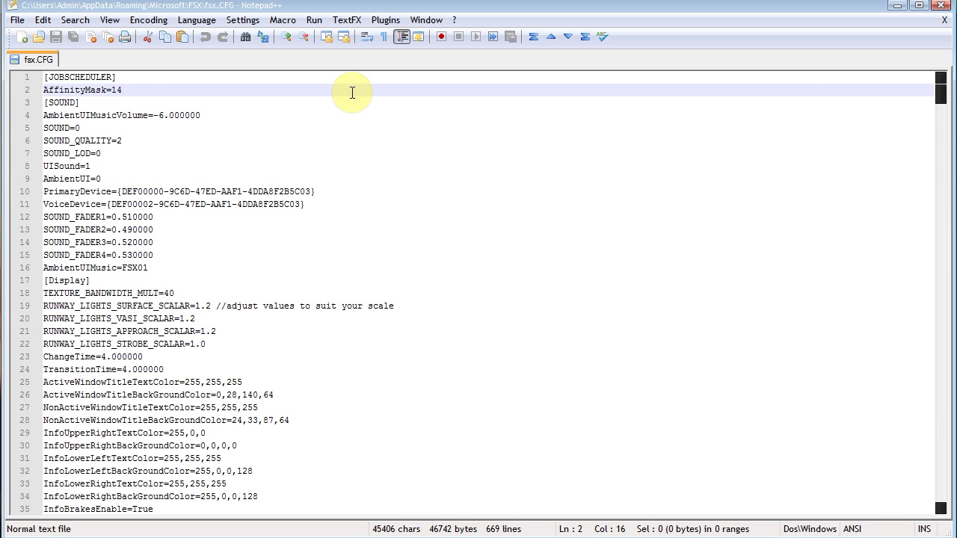